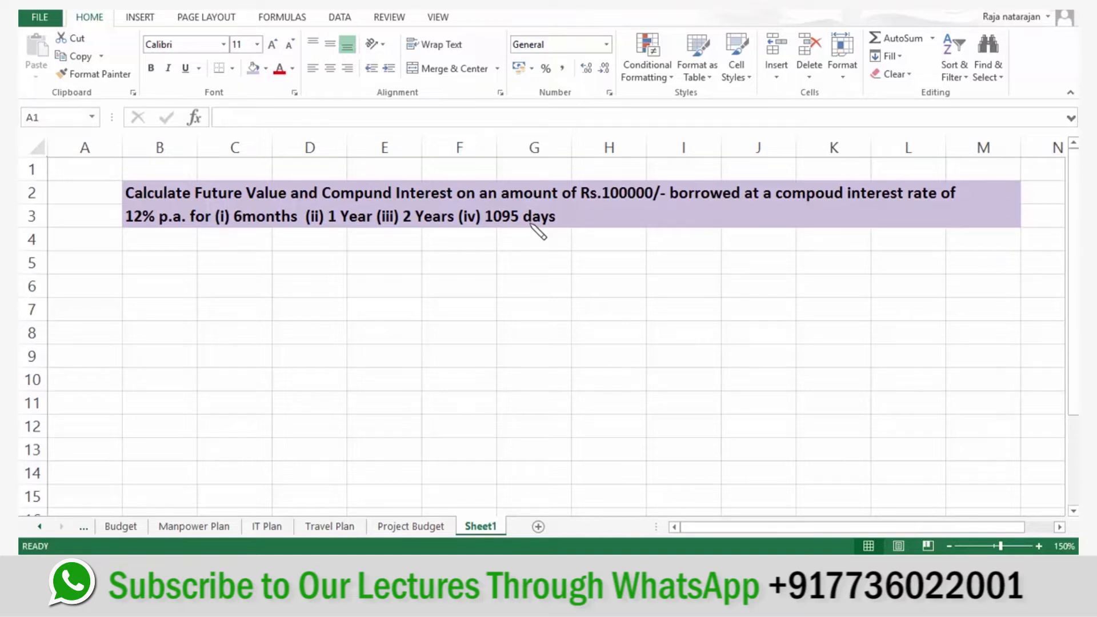
# Enter the title "Statement showing computation of Compound Interest" in cell D5
pyautogui.press('Escape')
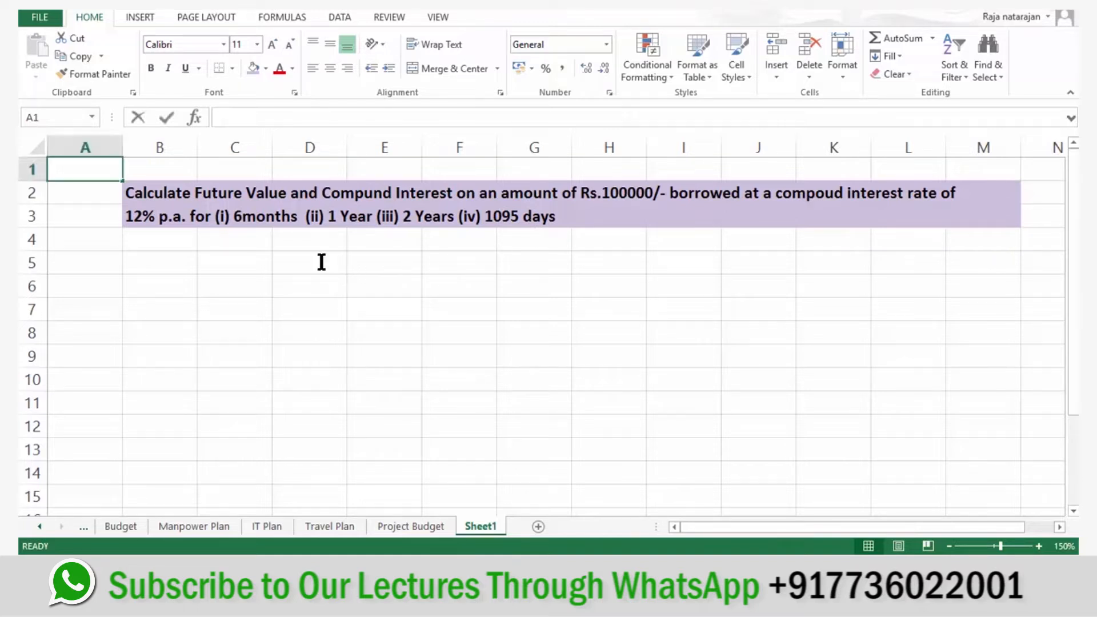
pyautogui.click(321, 261)
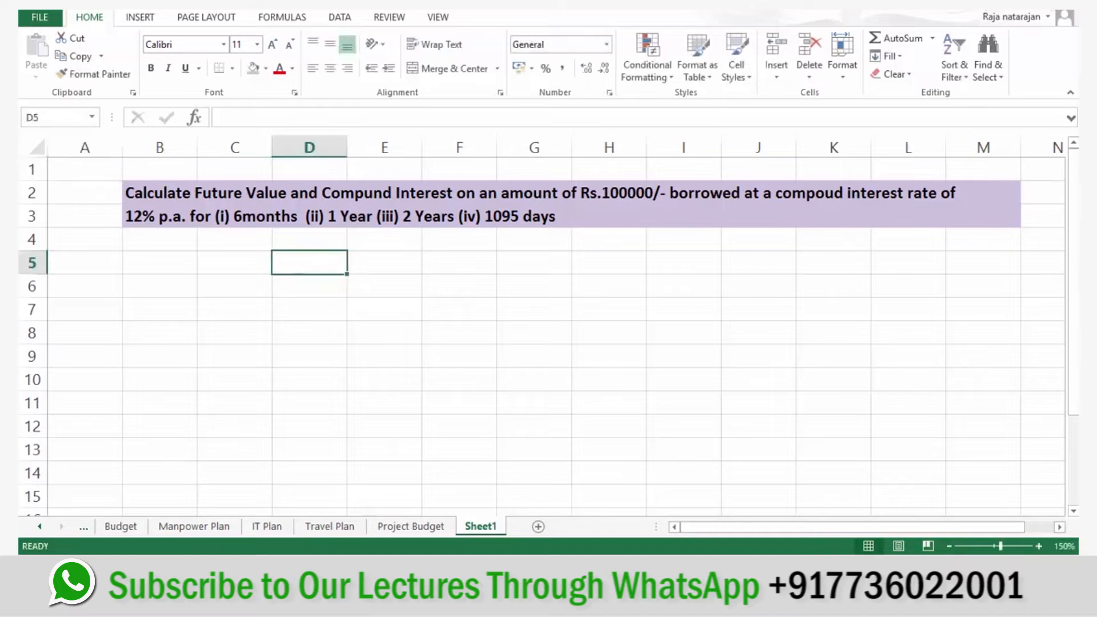
pyautogui.write('Statement ')
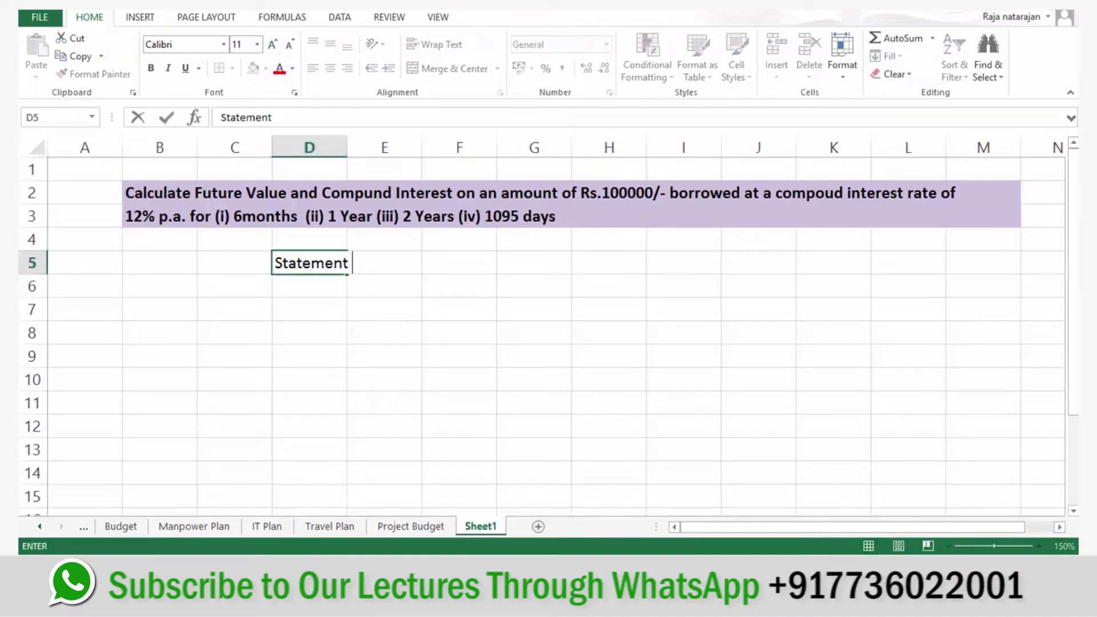
pyautogui.write('showing comp')
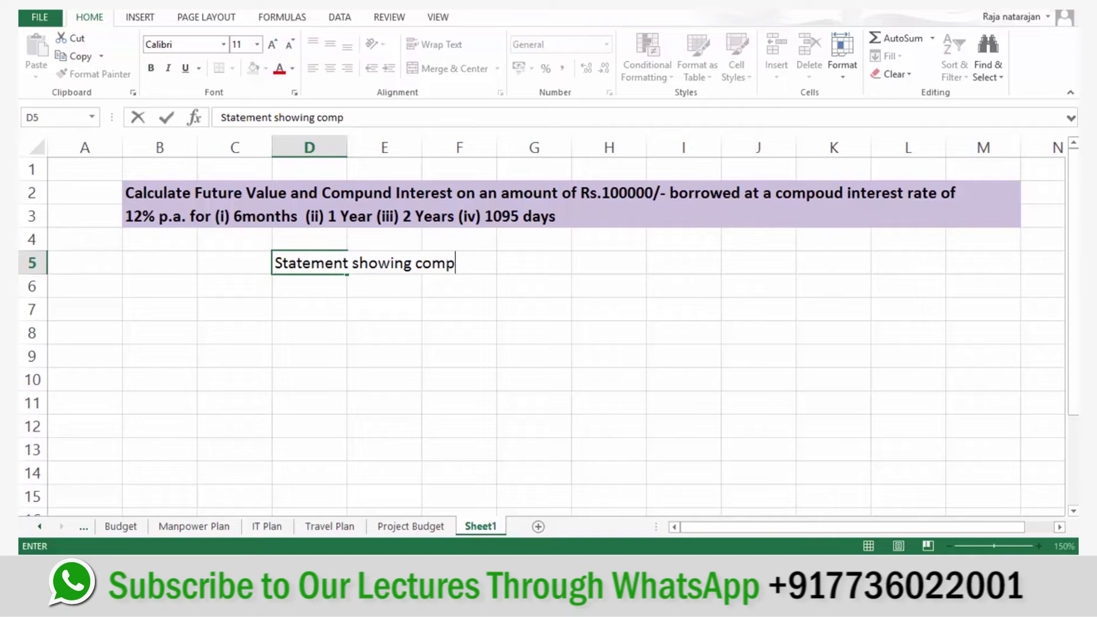
pyautogui.write('utation of Com')
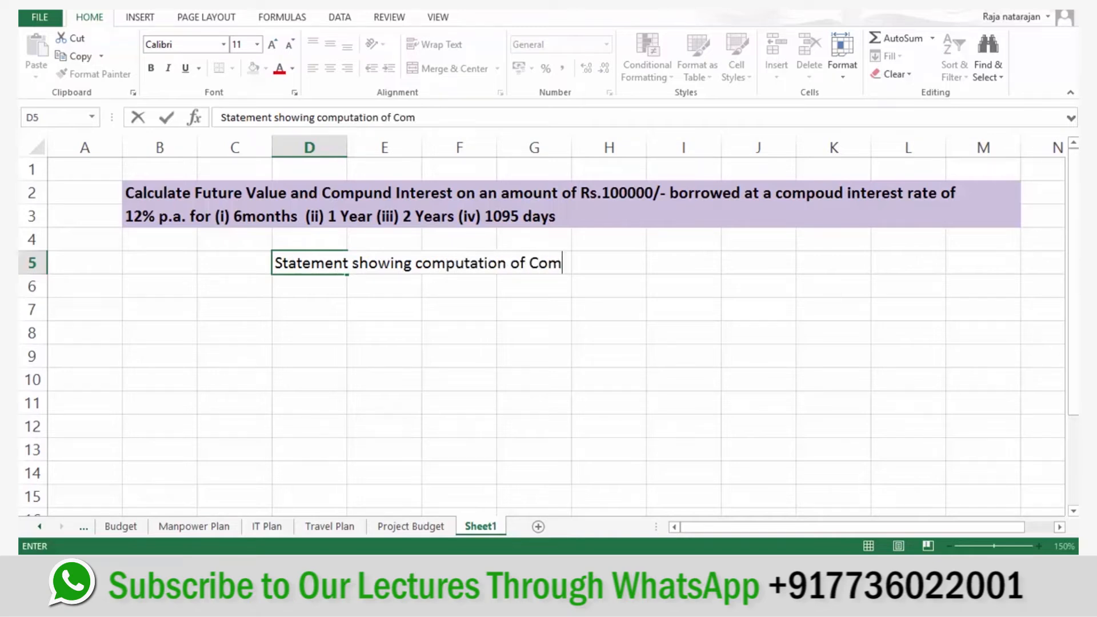
pyautogui.write('pound Interest')
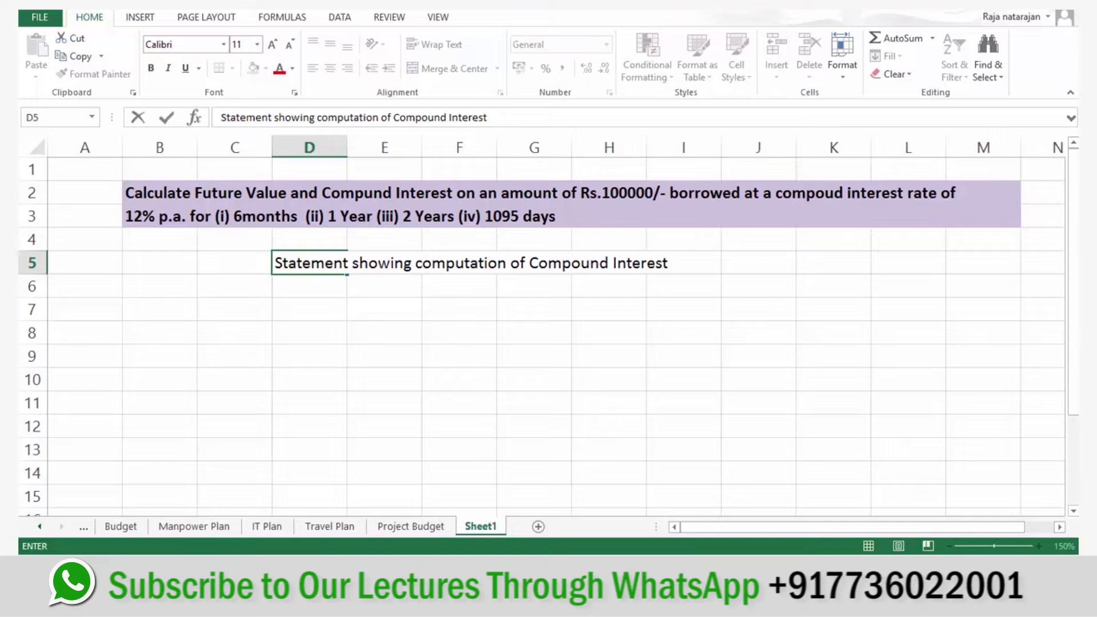
pyautogui.press('Return')
# Enter the column headings i, ii, iii and iv in cells F6 to I6
pyautogui.press('Right')
pyautogui.press('Right')
pyautogui.press('Down')
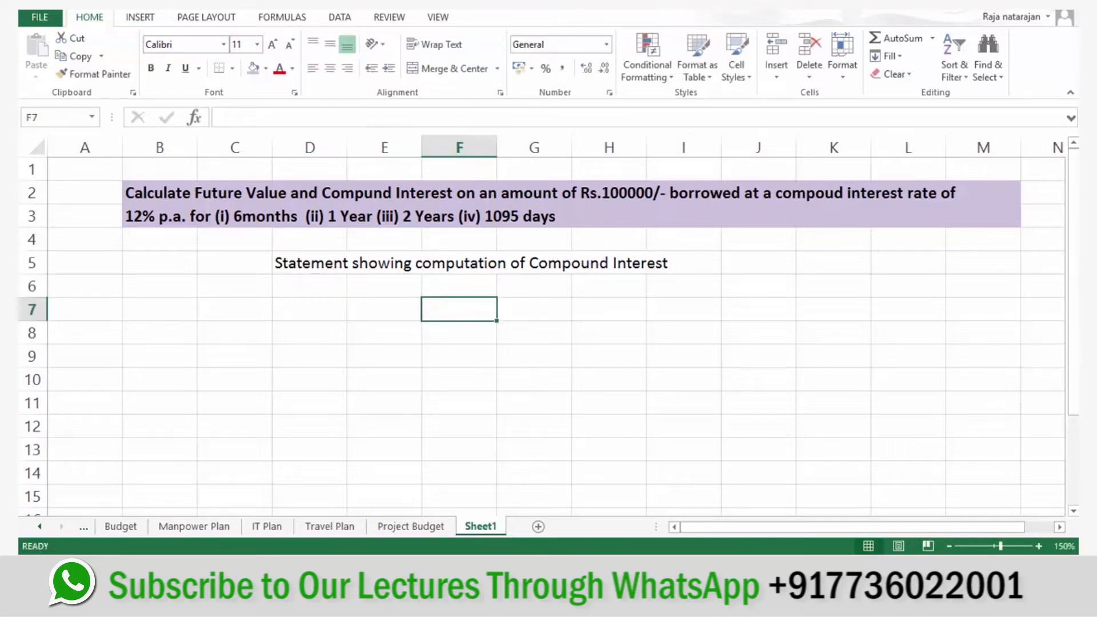
pyautogui.press('Up')
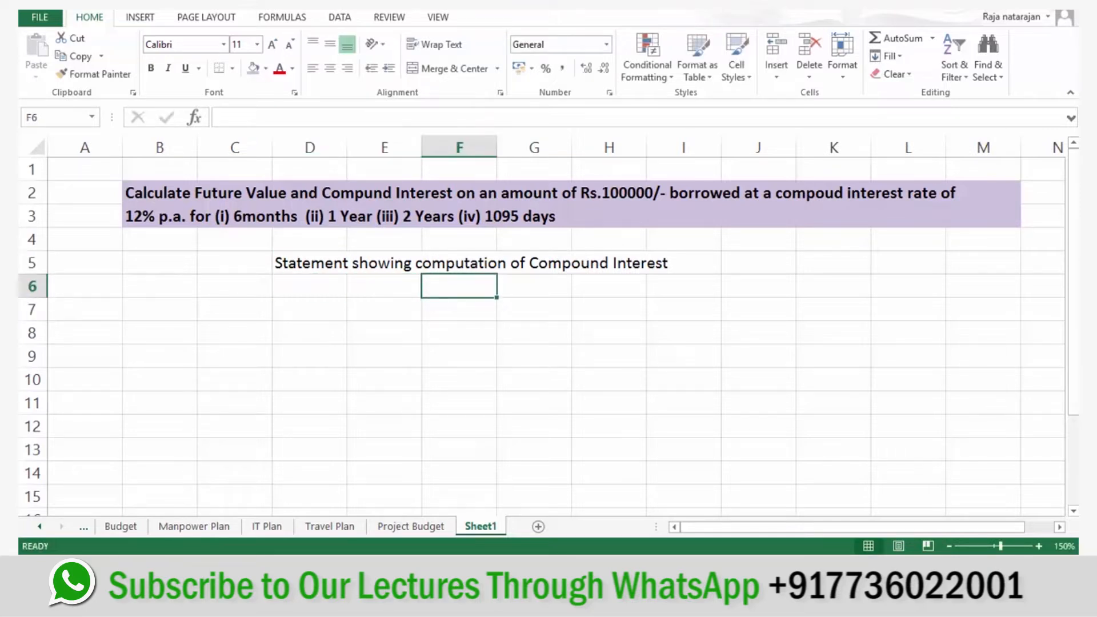
pyautogui.write('i')
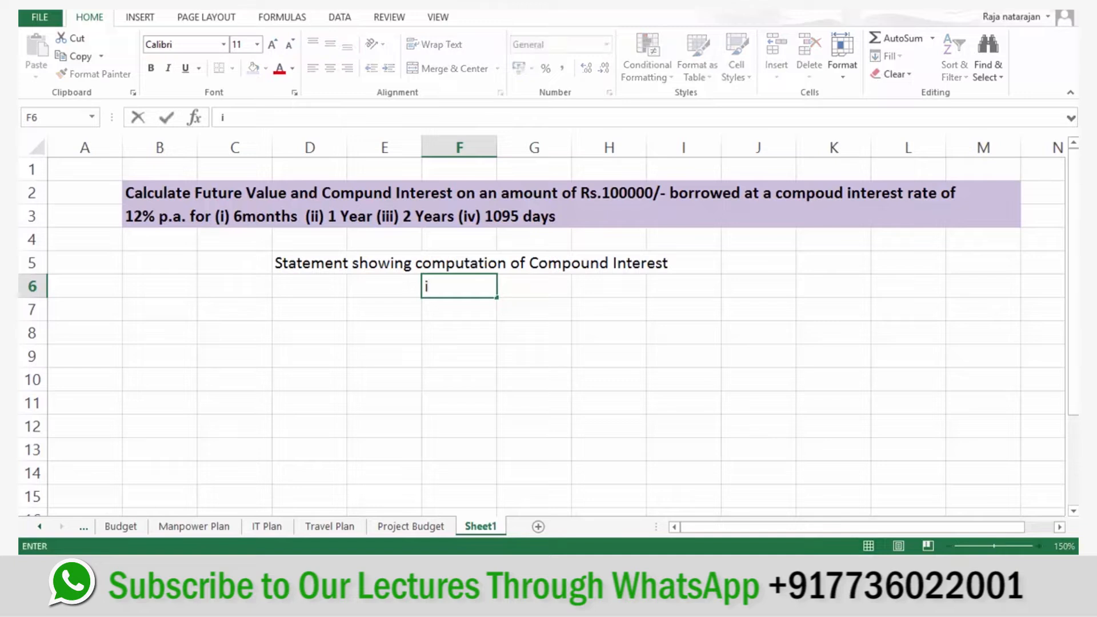
pyautogui.press('Right')
pyautogui.write('ii')
pyautogui.press('Right')
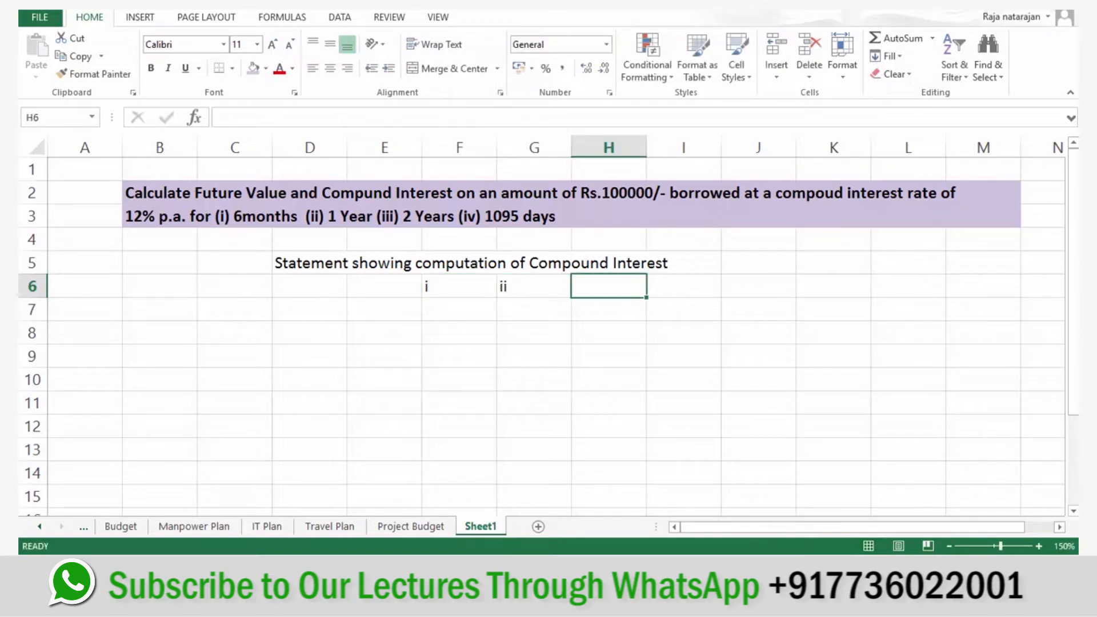
pyautogui.write('iii')
pyautogui.press('Right')
pyautogui.write('iv')
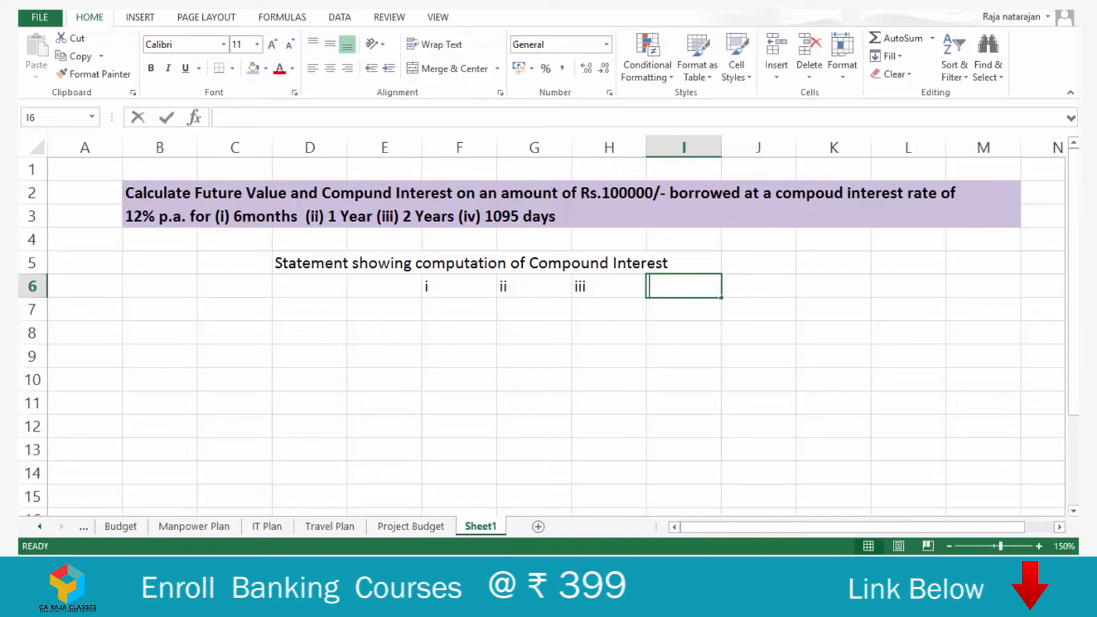
pyautogui.press('Right')
# Center the case headings i to iv in cells F6:I6
pyautogui.press('Left')
pyautogui.hotkey('shift', 'Left')
pyautogui.hotkey('shift', 'Left')
pyautogui.hotkey('shift', 'Left')
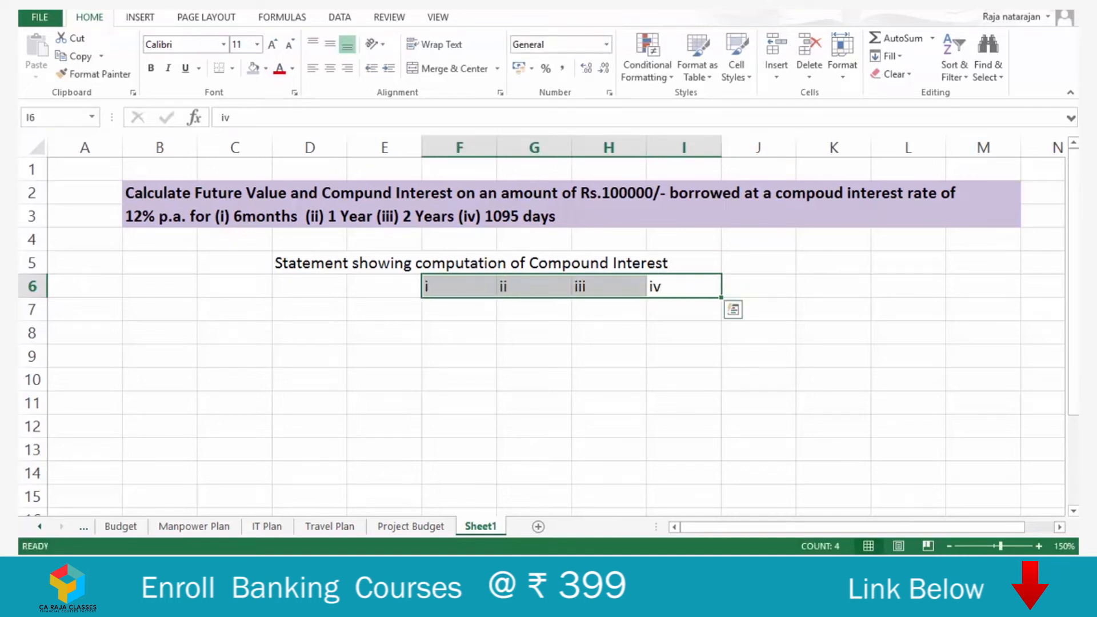
pyautogui.click(327, 69)
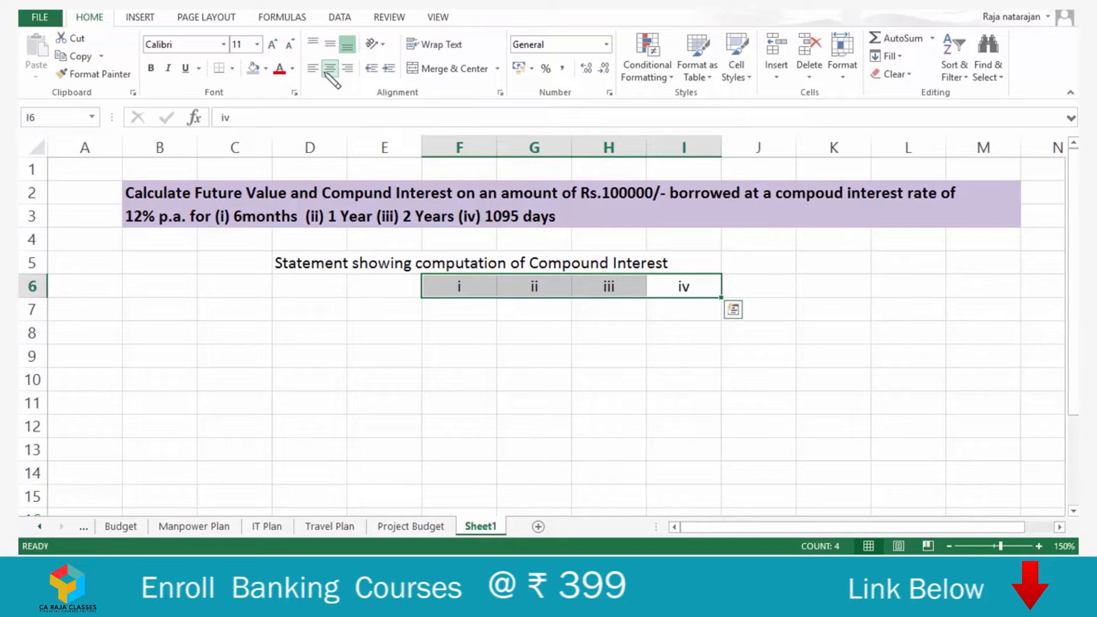
# Enter the row label "a) Amount borrowed" in cell C7
pyautogui.press('Down')
pyautogui.press('Left')
pyautogui.press('Left')
pyautogui.press('Left')
pyautogui.press('Left')
pyautogui.press('Left')
pyautogui.press('Left')
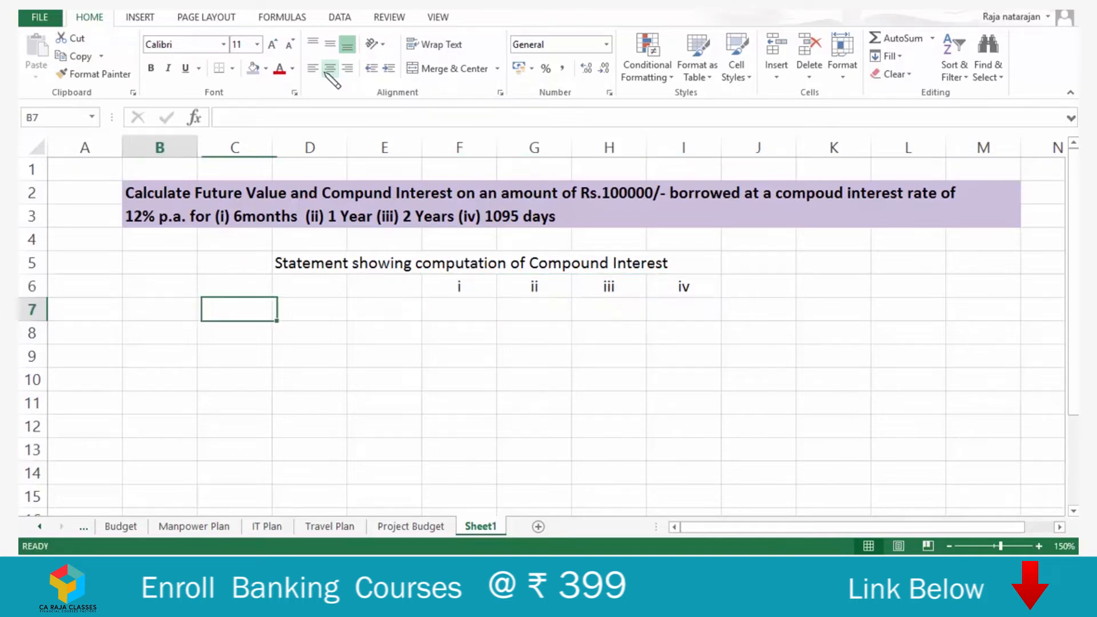
pyautogui.press('Right')
pyautogui.write('a)')
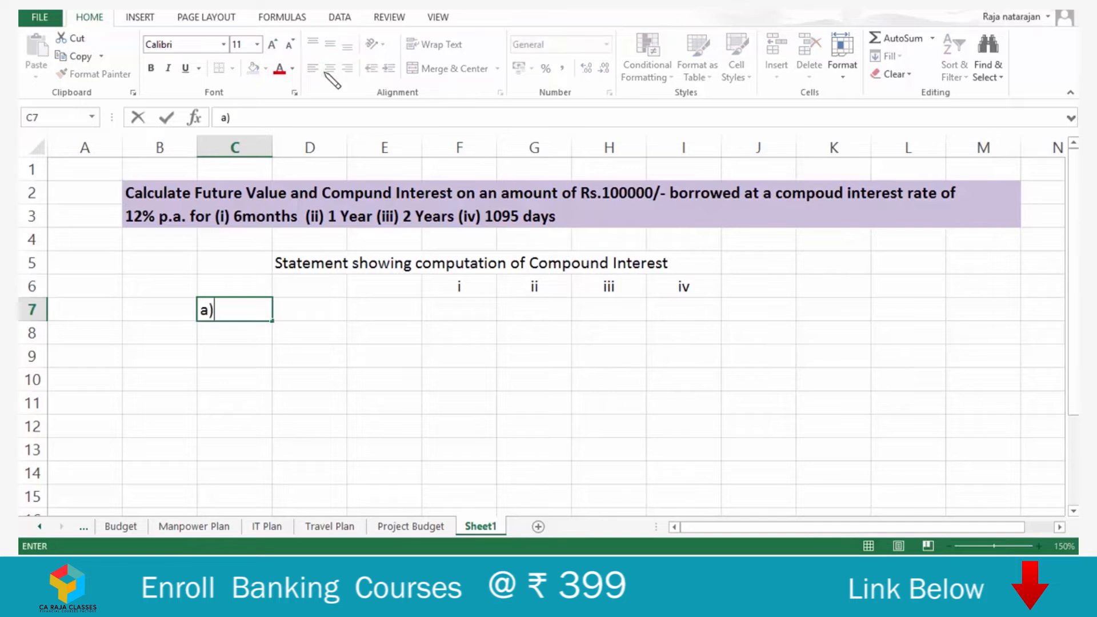
pyautogui.write(' Amoun')
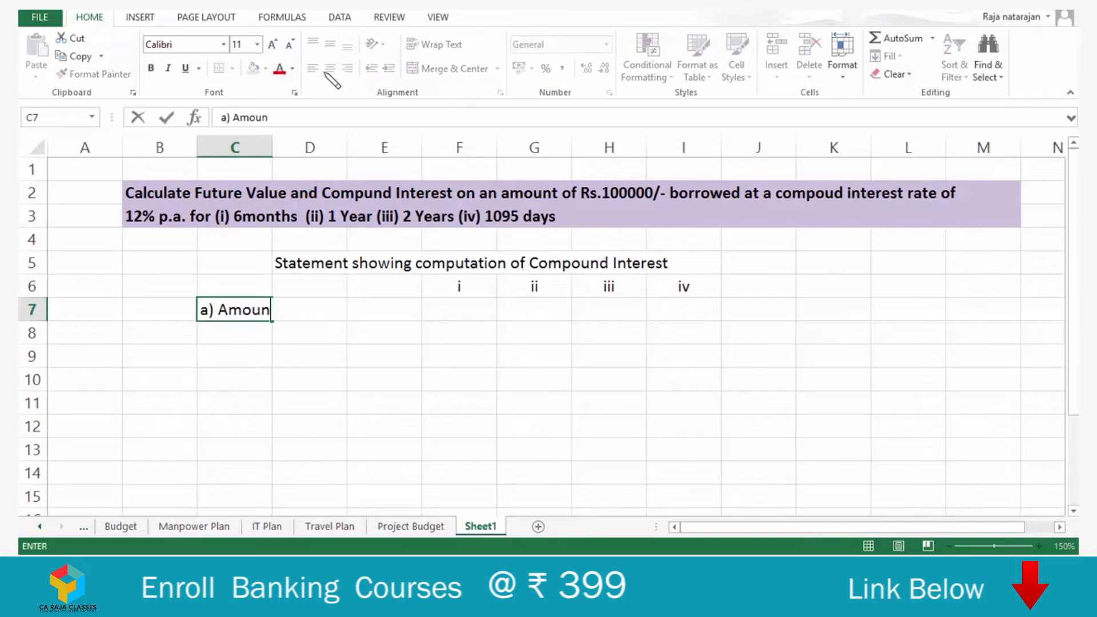
pyautogui.write('t borrowed')
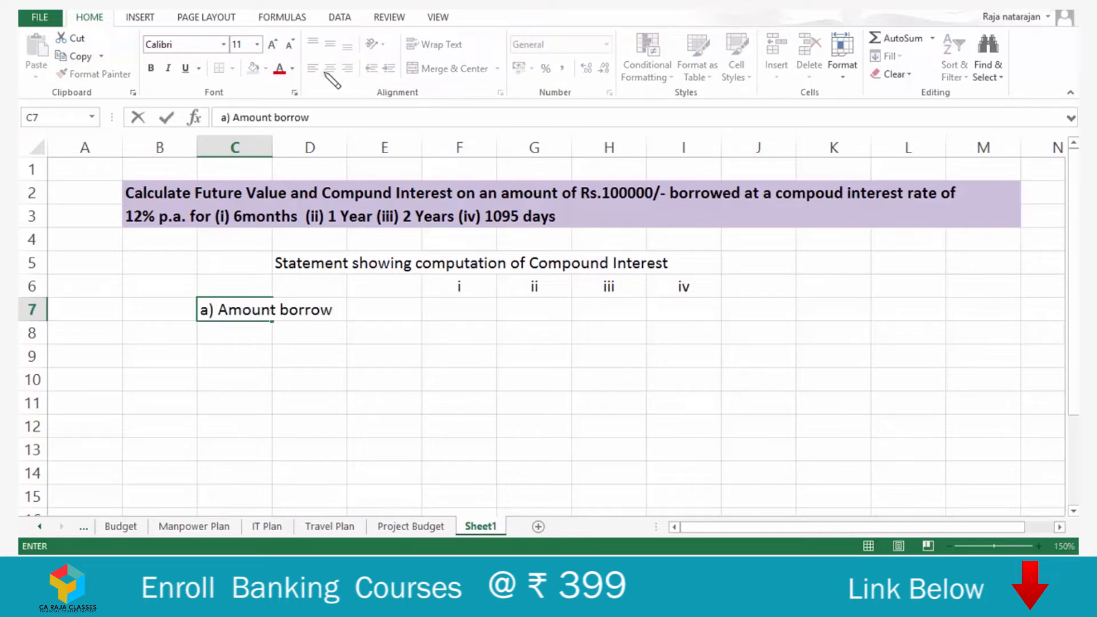
# Enter 100000 as the borrowed amount in F7 and copy it across G7:I7
pyautogui.press('Right')
pyautogui.press('Right')
pyautogui.press('Right')
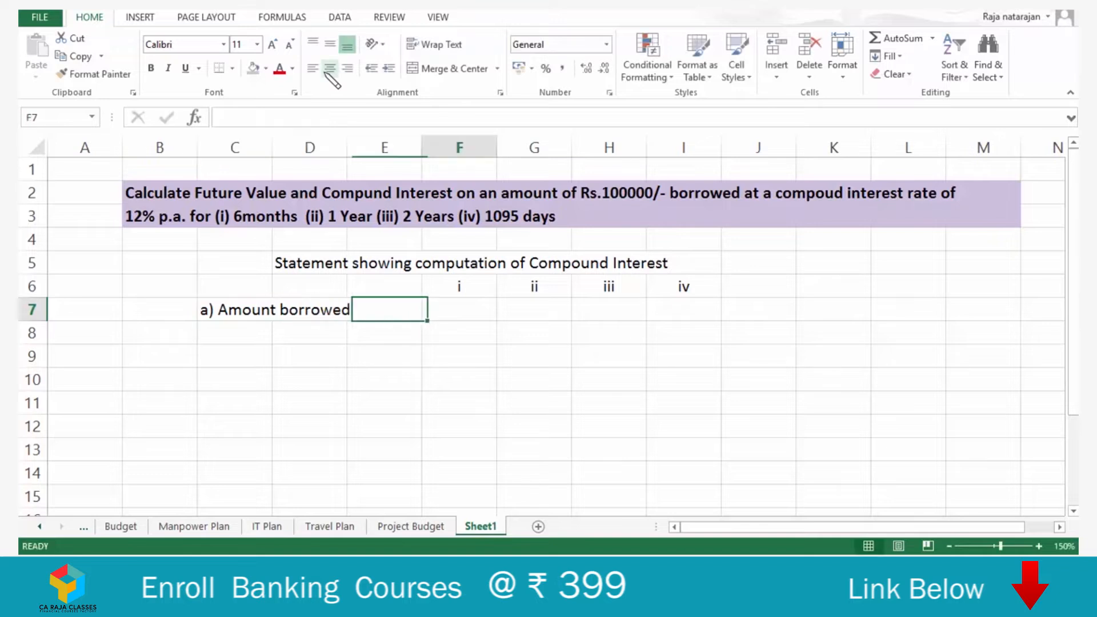
pyautogui.write('100000')
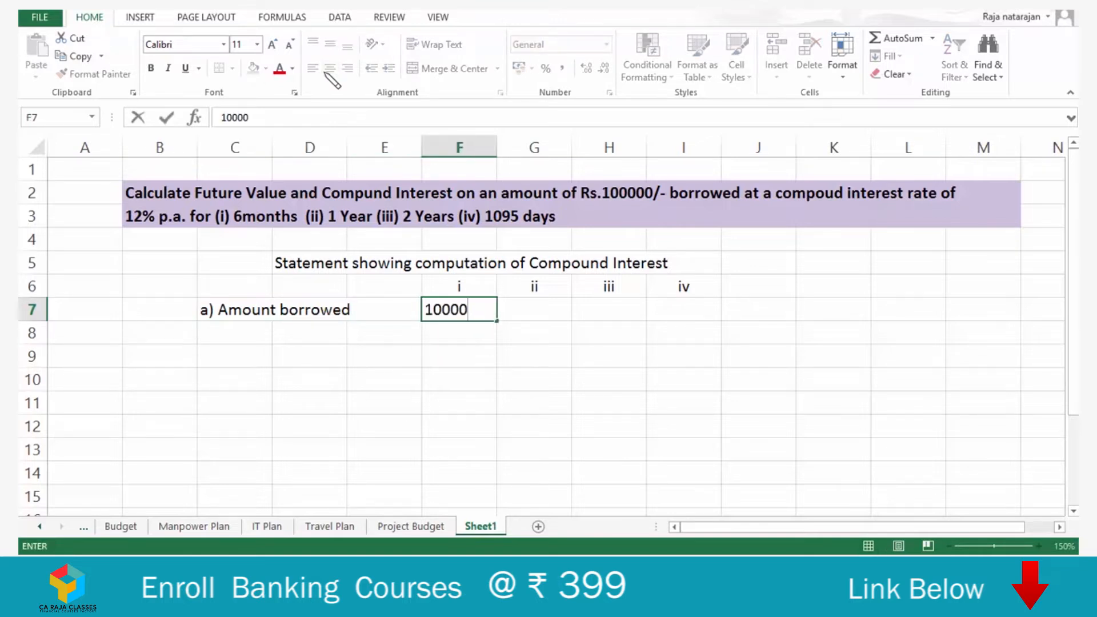
pyautogui.press('Return')
pyautogui.press('Up')
pyautogui.hotkey('ctrl', 'c')
pyautogui.press('Right')
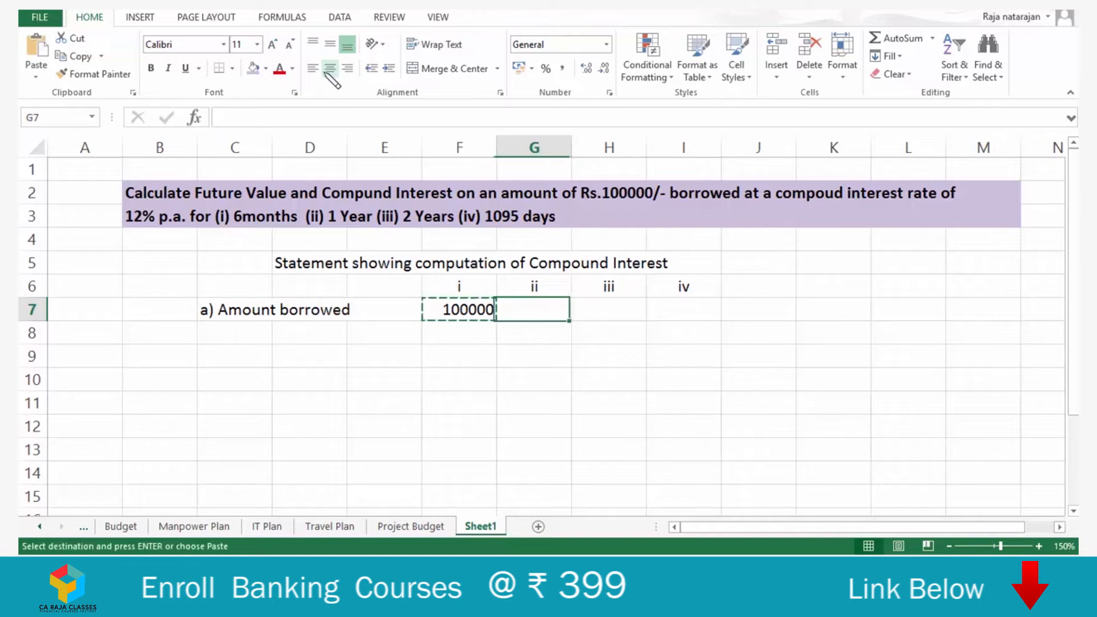
pyautogui.hotkey('shift', 'Right')
pyautogui.hotkey('shift', 'Right')
pyautogui.press('Return')
# Enter the row label "b) Interest rate" in cell C8
pyautogui.press('Left')
pyautogui.press('Left')
pyautogui.press('Left')
pyautogui.press('Left')
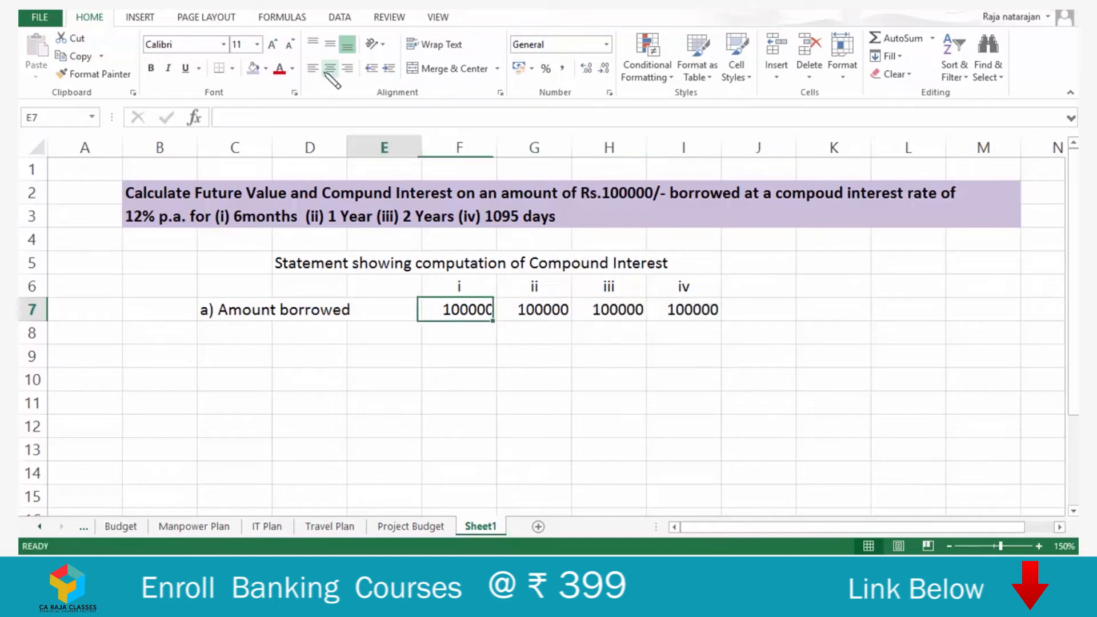
pyautogui.press('Down')
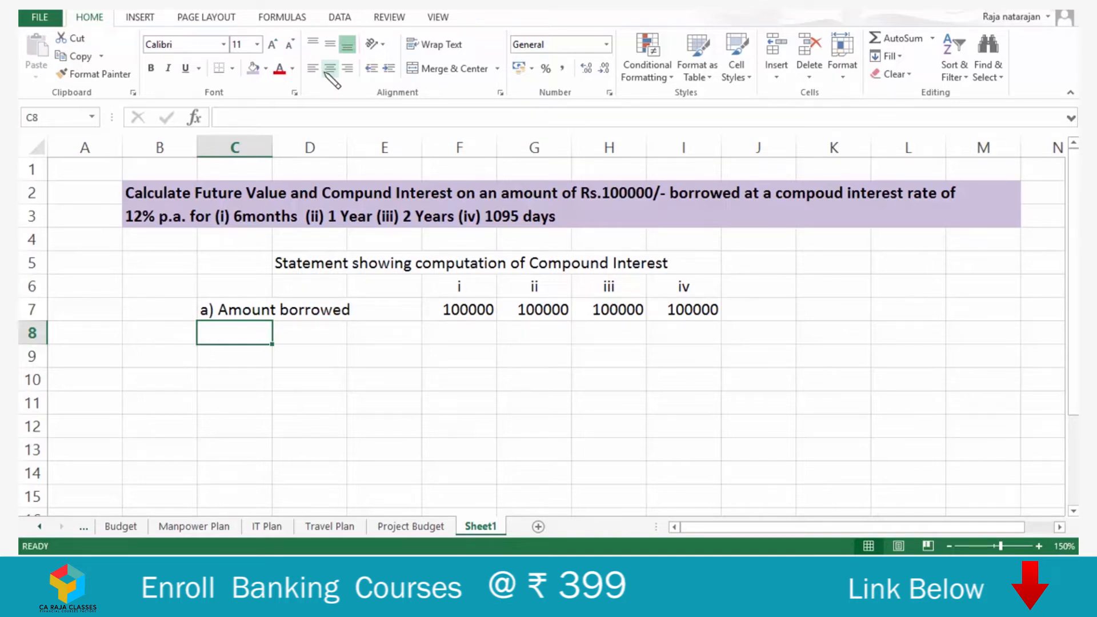
pyautogui.write('b) I')
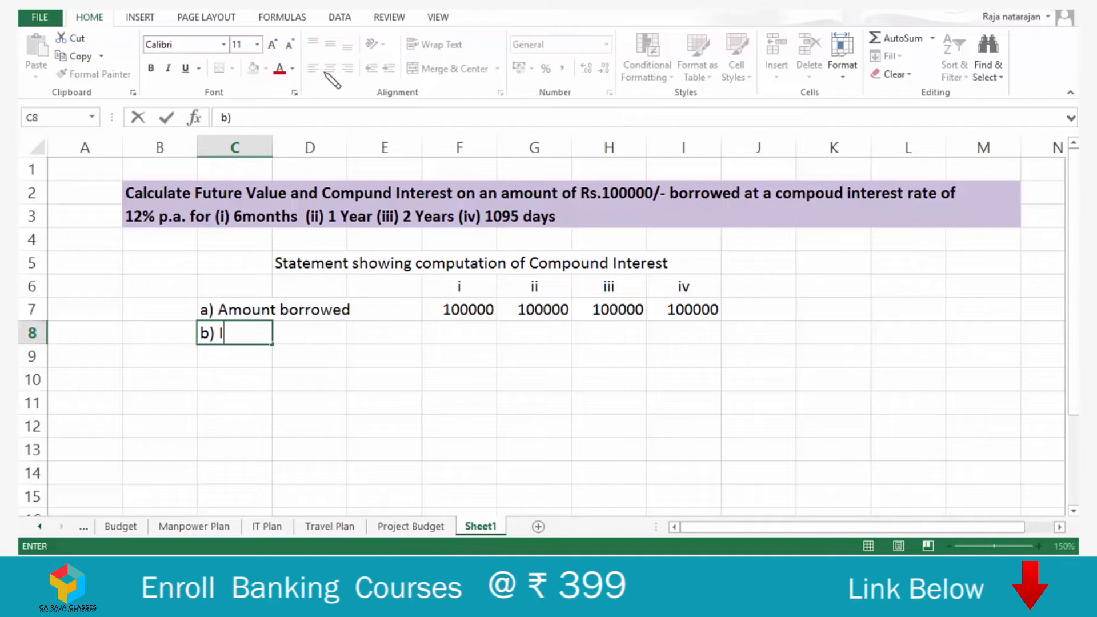
pyautogui.write('nterest rate')
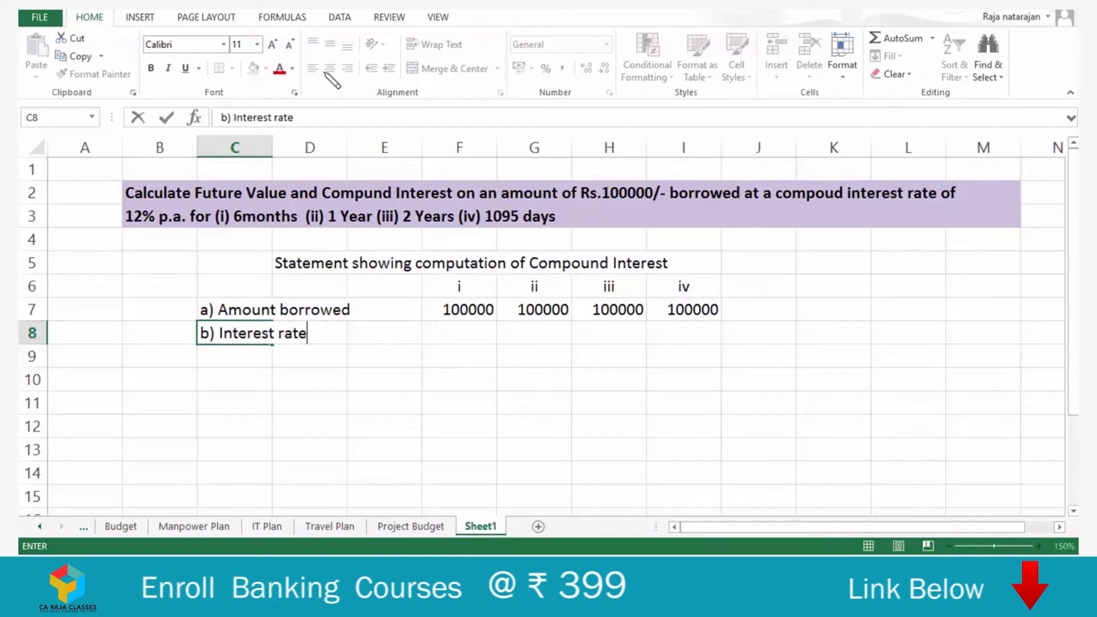
# Enter the interest rate formula =12/100 in F8 and copy it across G8:I8
pyautogui.press('Right')
pyautogui.press('Right')
pyautogui.press('Right')
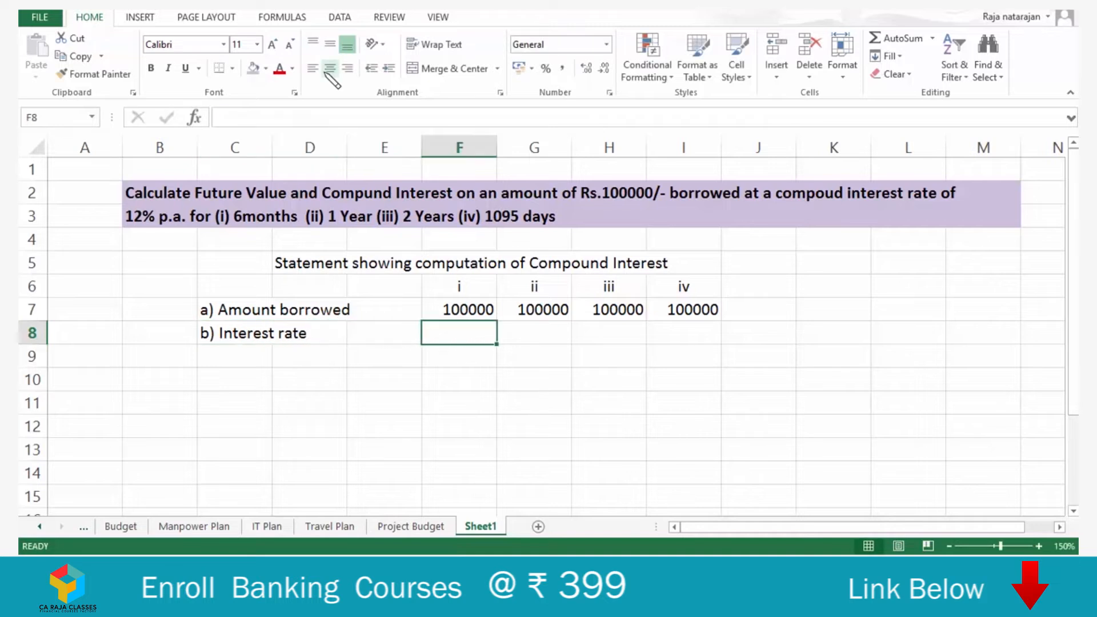
pyautogui.write('=12/100')
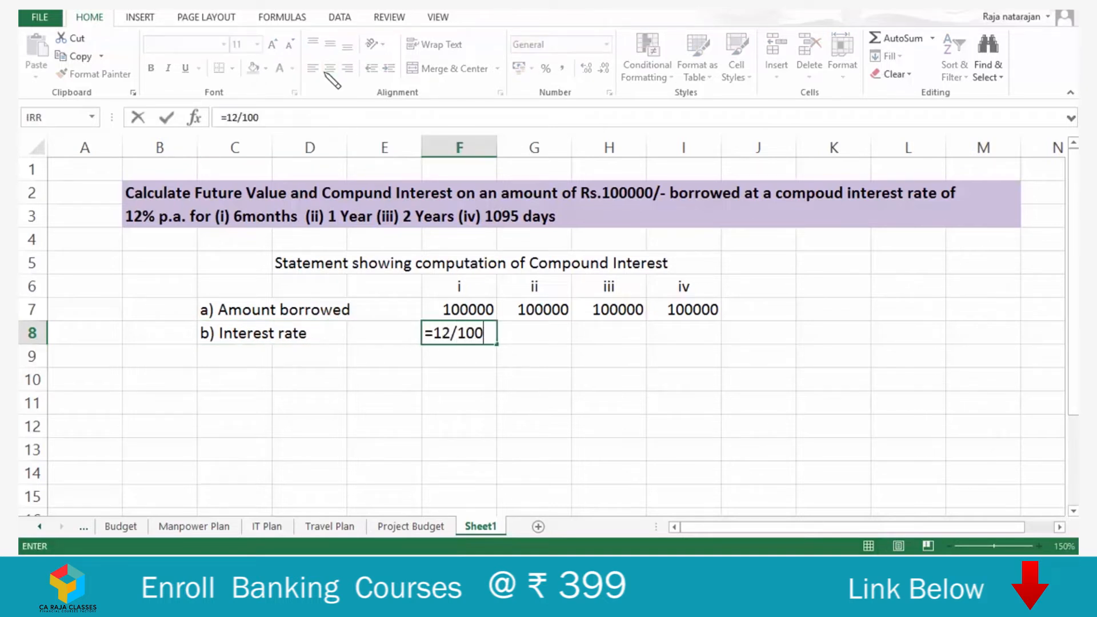
pyautogui.press('Return')
pyautogui.press('Up')
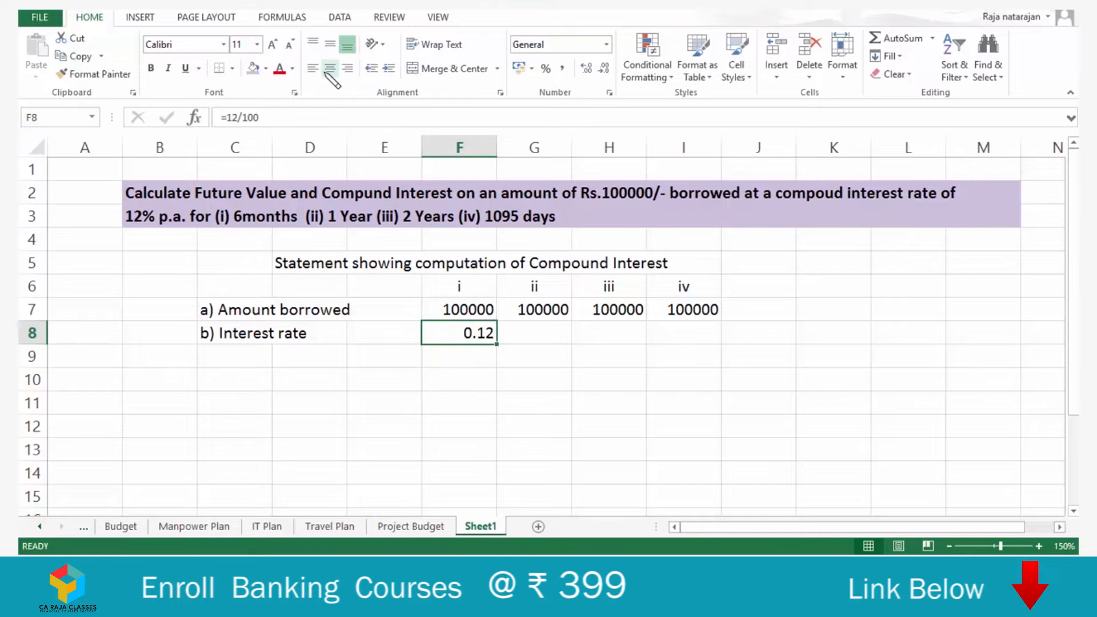
pyautogui.hotkey('ctrl', 'c')
pyautogui.press('Right')
pyautogui.hotkey('shift', 'Right')
pyautogui.hotkey('shift', 'Right')
pyautogui.press('Return')
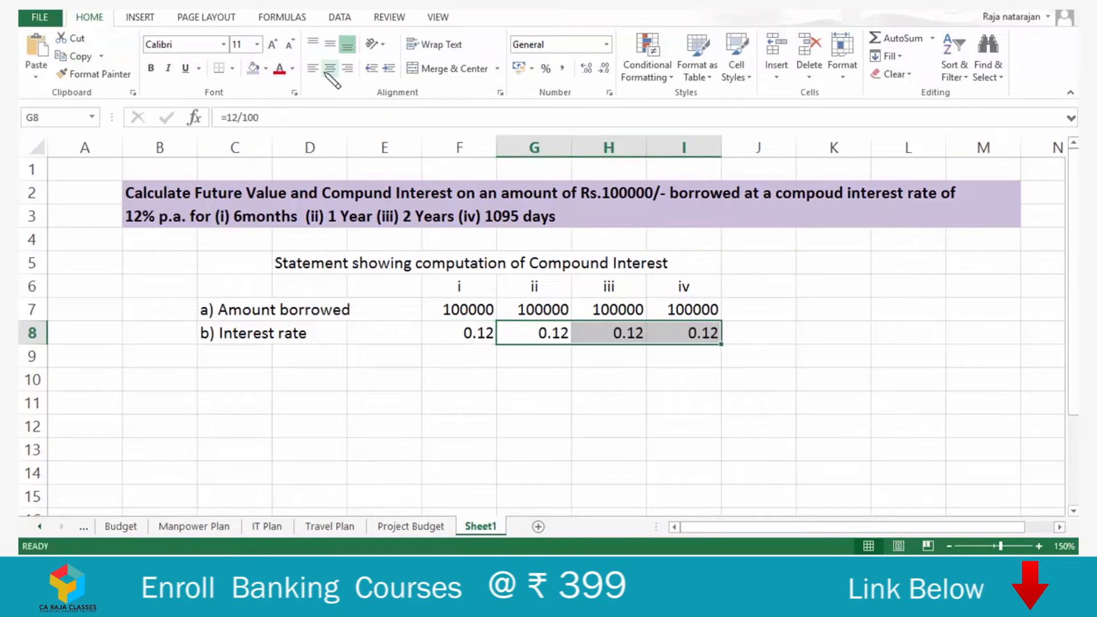
# Enter the row label "c) Time period (n)" in cell C9
pyautogui.press('Left')
pyautogui.press('Left')
pyautogui.press('Left')
pyautogui.press('Left')
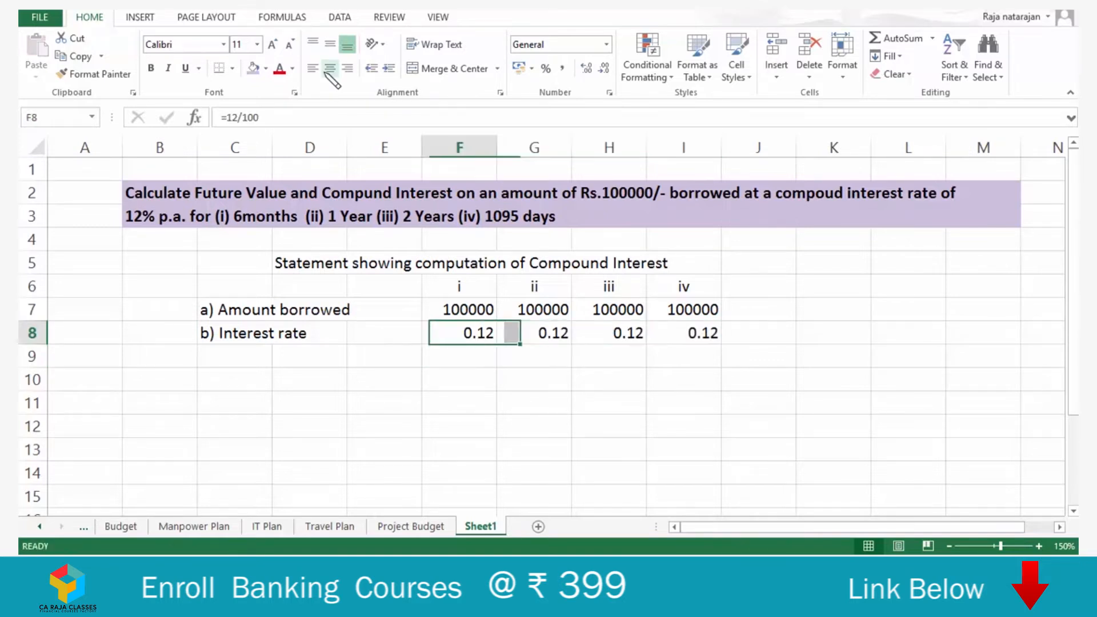
pyautogui.press('Down')
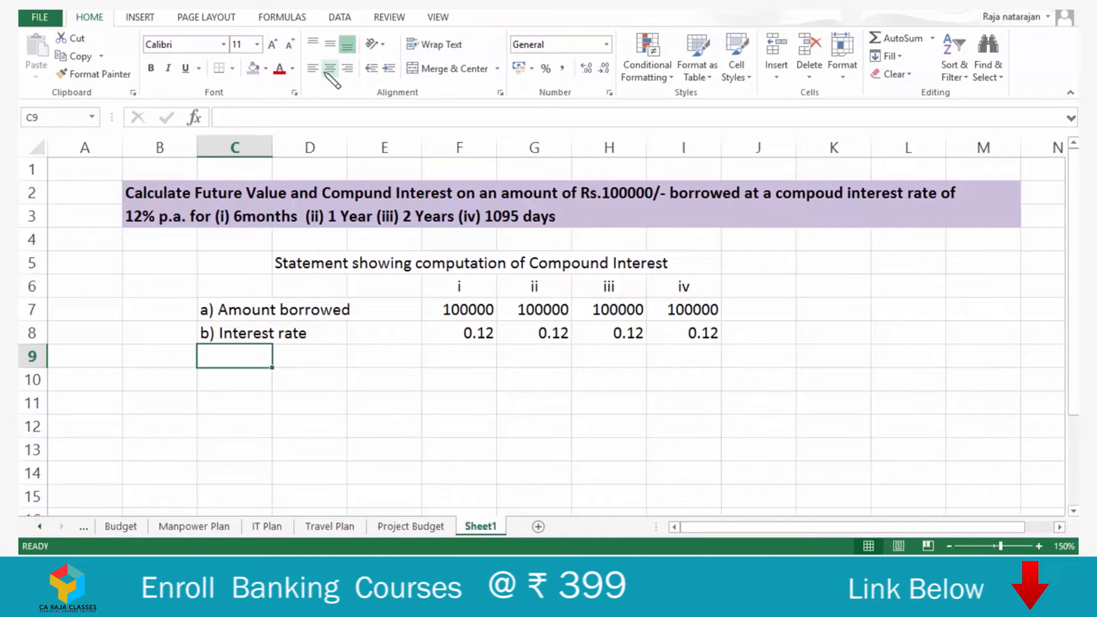
pyautogui.write('c)')
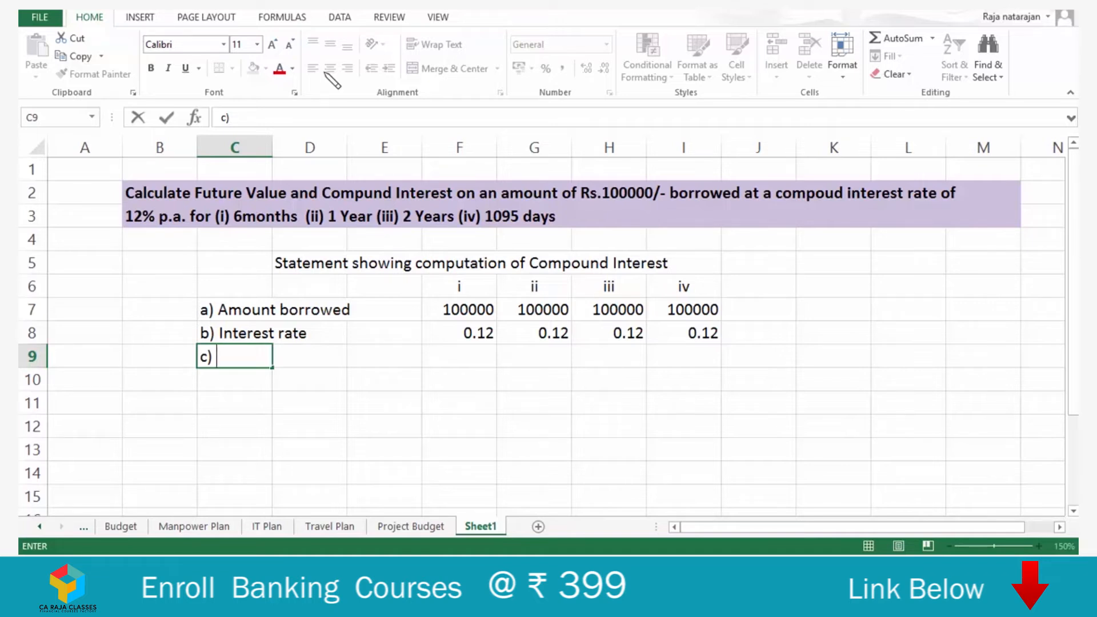
pyautogui.write('Time period')
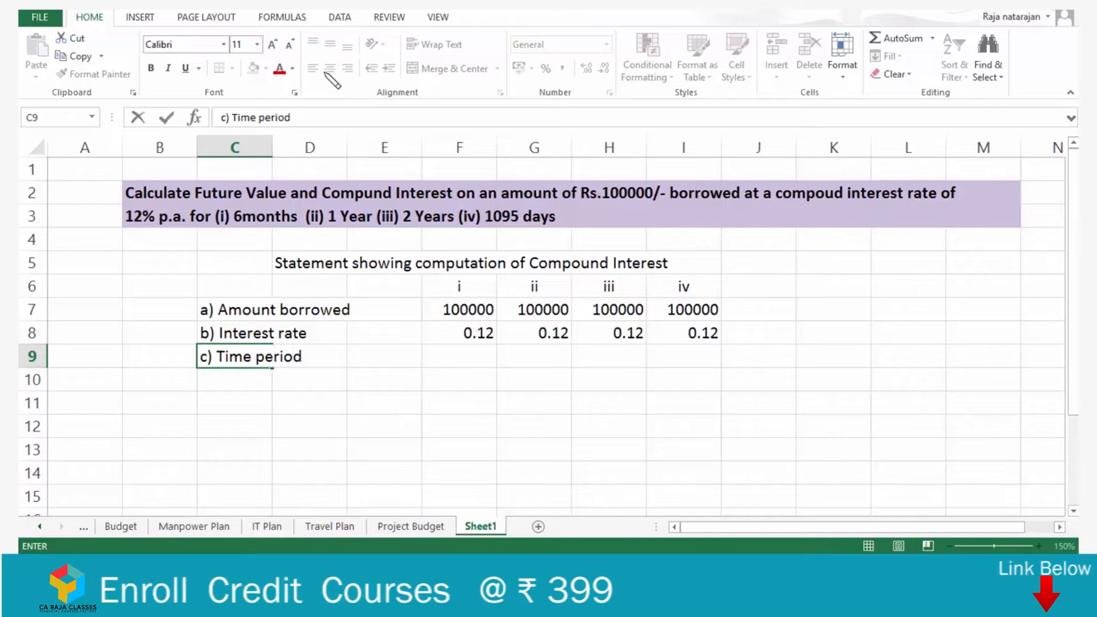
pyautogui.write(' (n)')
pyautogui.press('Return')
# Enter the six-month time period in F9 as the formula =6/12
pyautogui.press('Up')
pyautogui.press('Right')
pyautogui.press('Right')
pyautogui.press('Right')
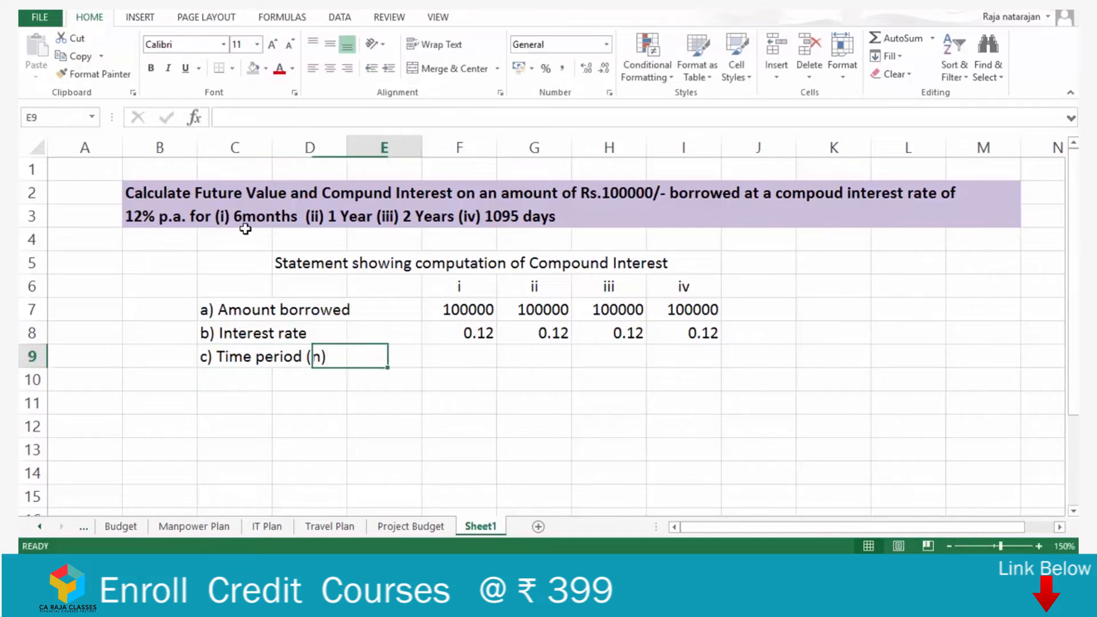
pyautogui.write('=')
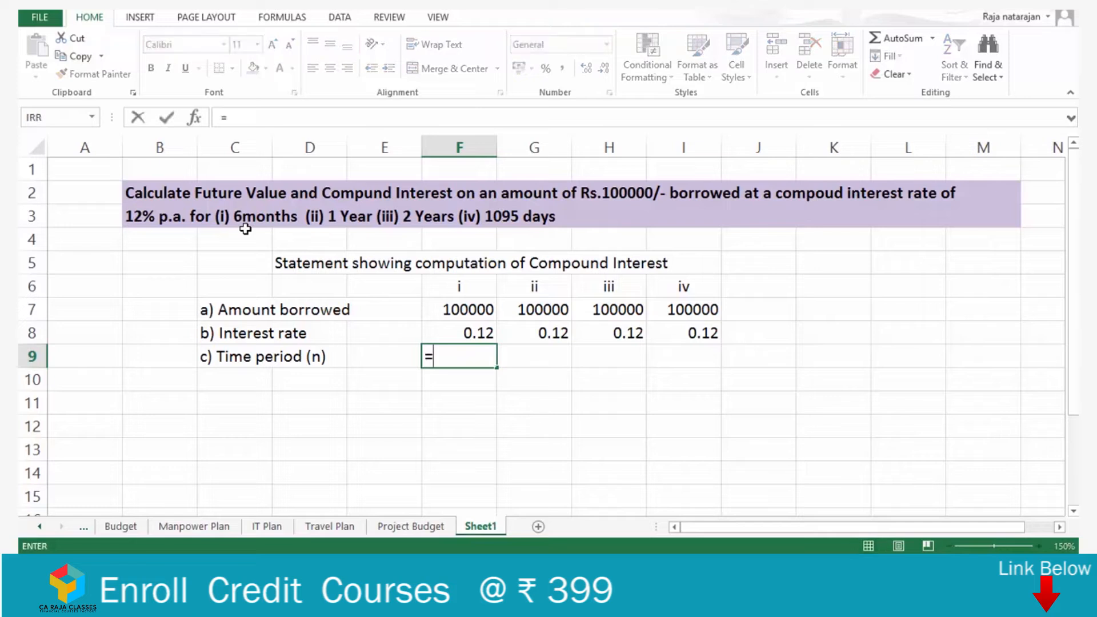
pyautogui.write('6/12')
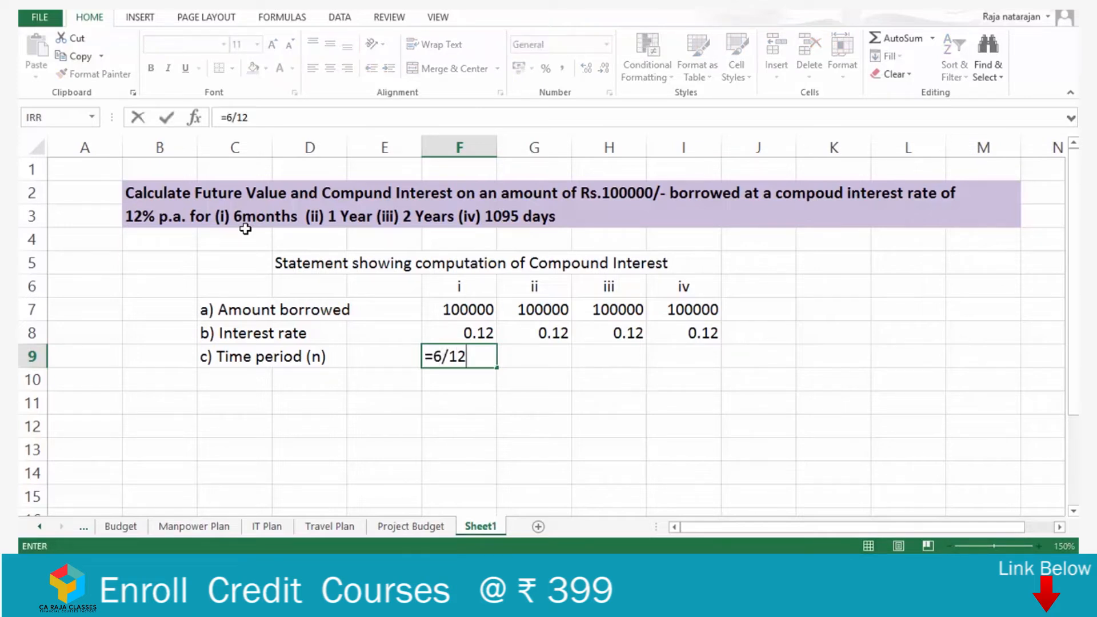
pyautogui.press('Return')
# Fill in the remaining time periods: 1 in G9, 2 in H9 and the formula =1095/365 in I9
pyautogui.press('Up')
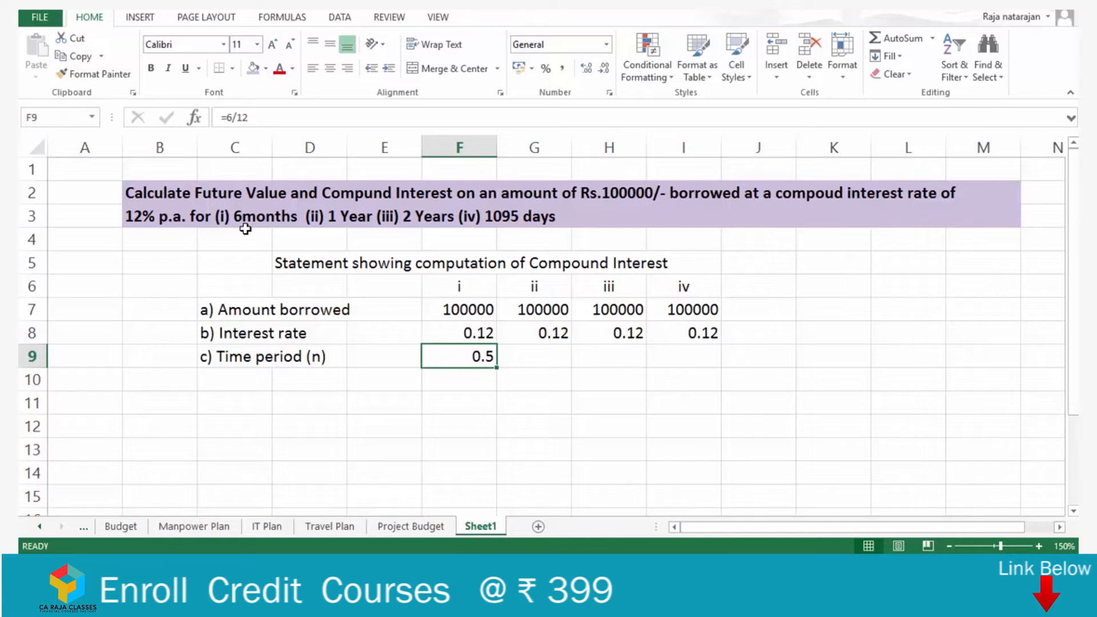
pyautogui.press('Right')
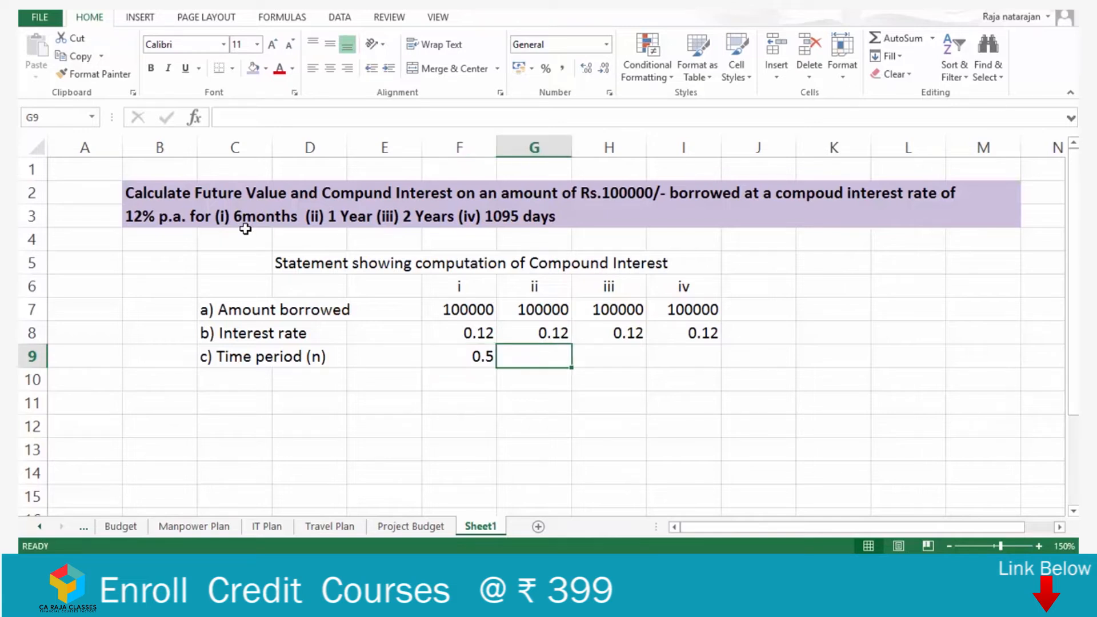
pyautogui.write('1')
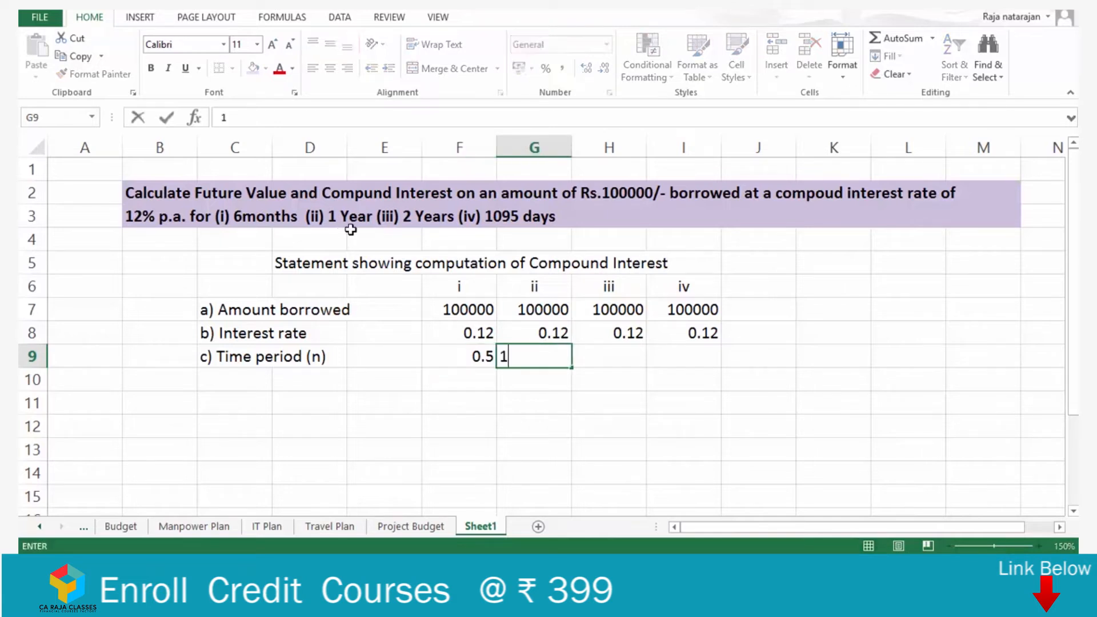
pyautogui.press('Right')
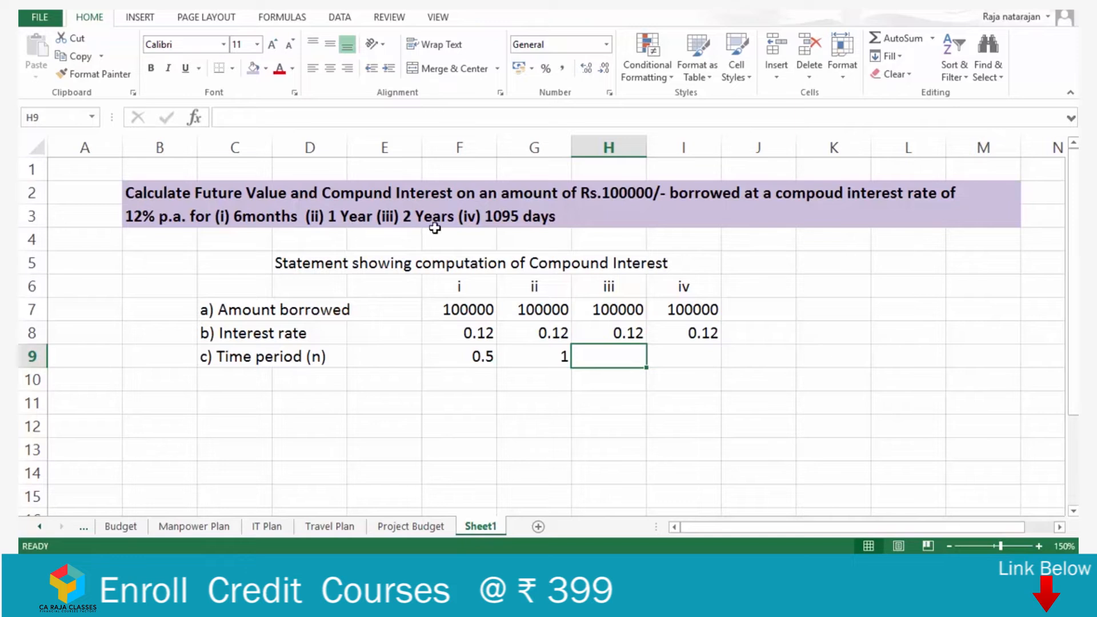
pyautogui.write('2')
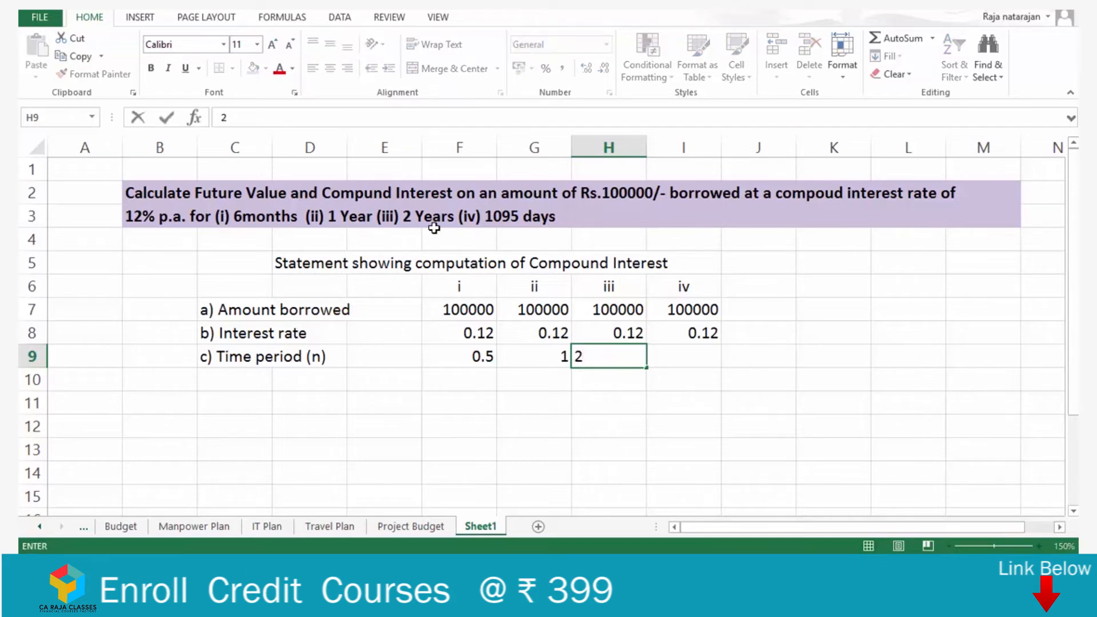
pyautogui.press('Right')
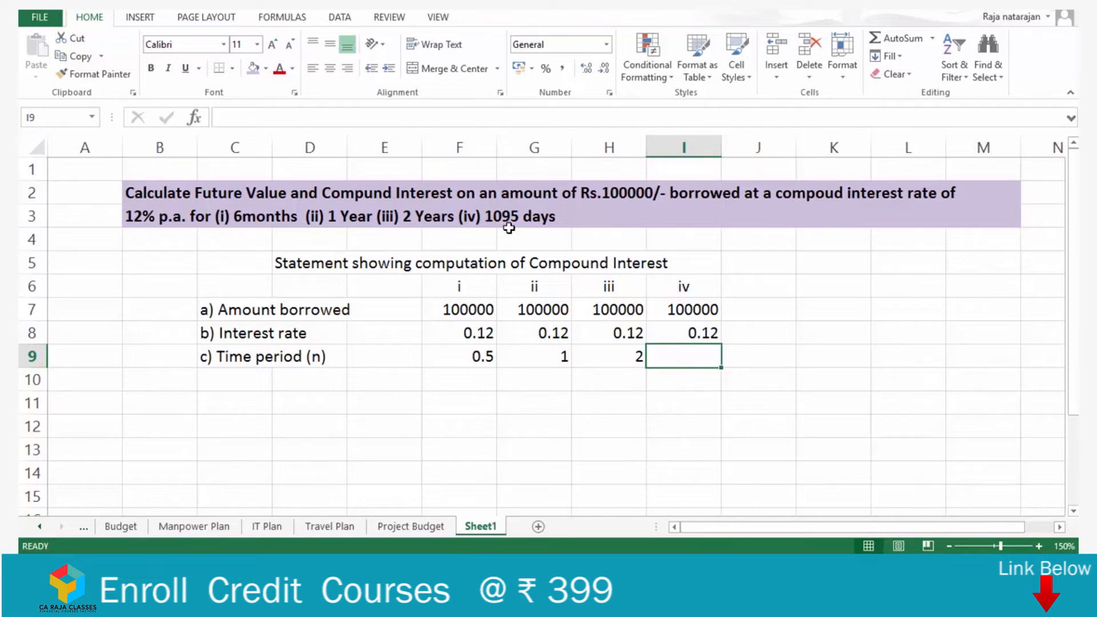
pyautogui.write('=109')
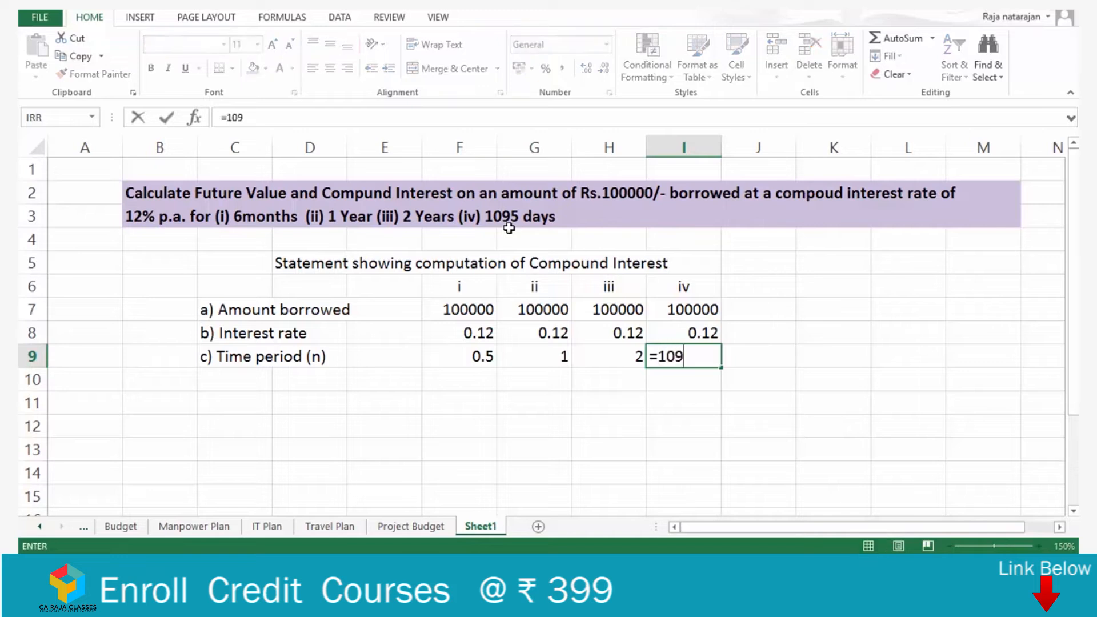
pyautogui.write('5/365')
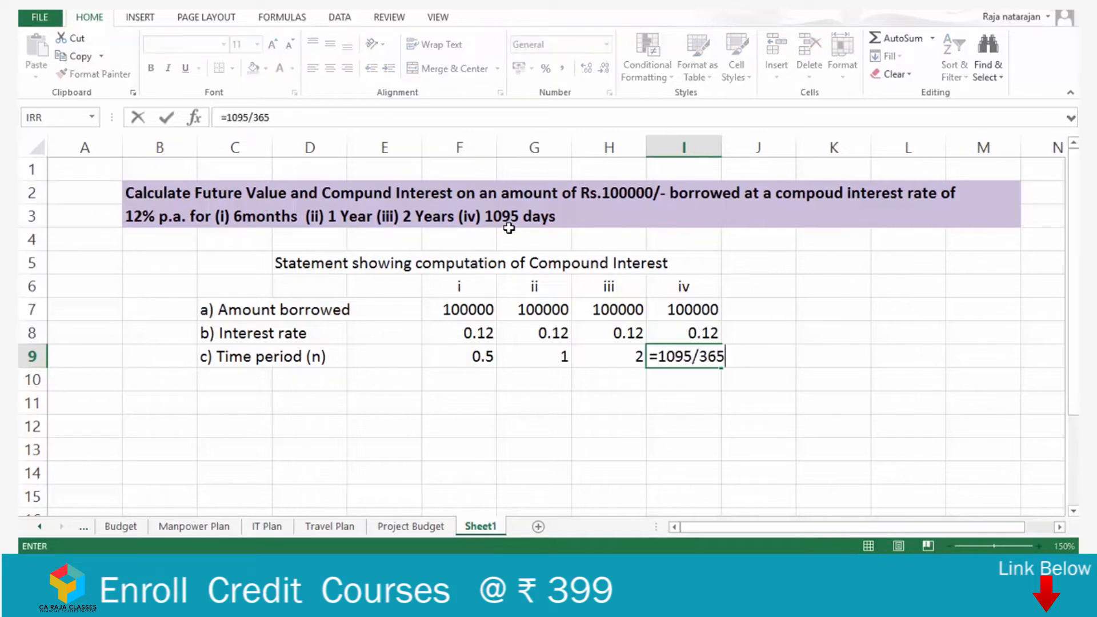
pyautogui.press('Return')
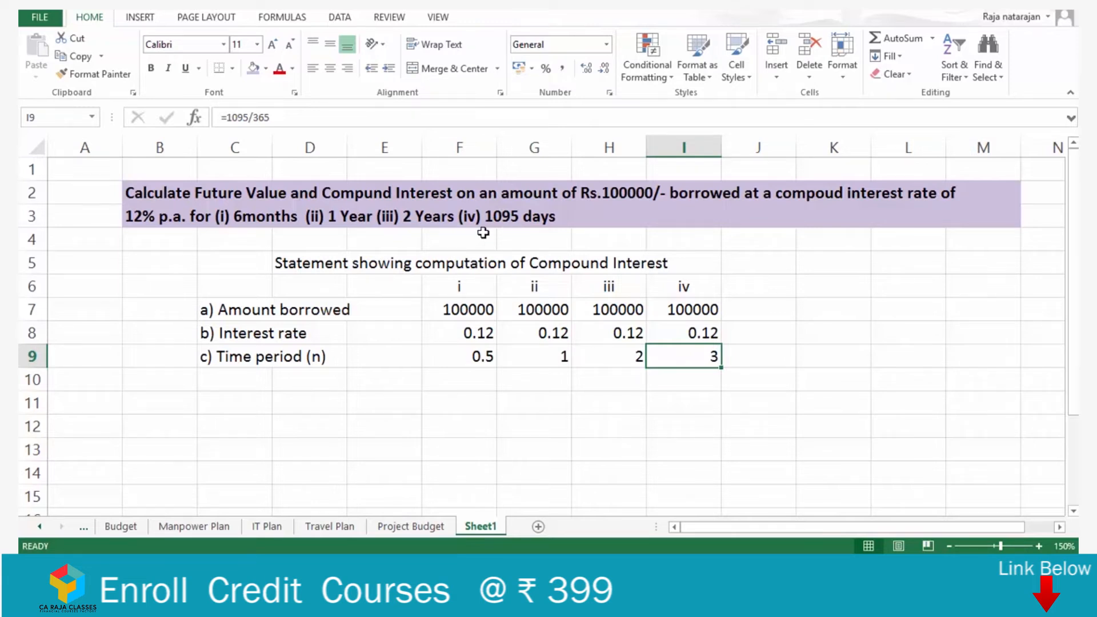
# Enter the row label "d) FV = P (1+i)^n" in cell C10
pyautogui.click(233, 382)
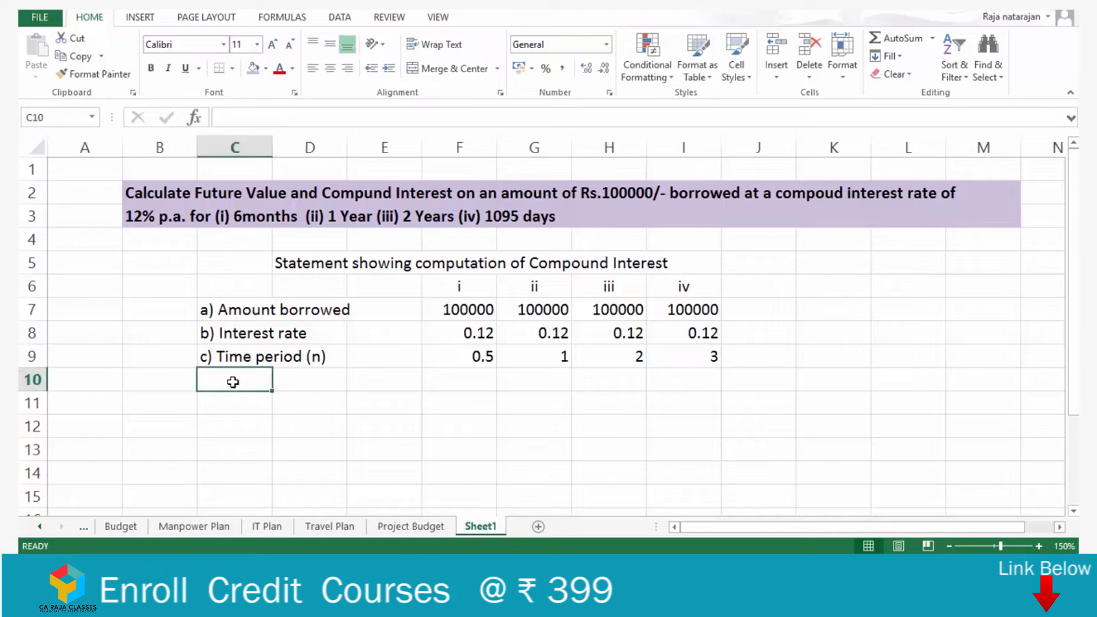
pyautogui.write('d) F')
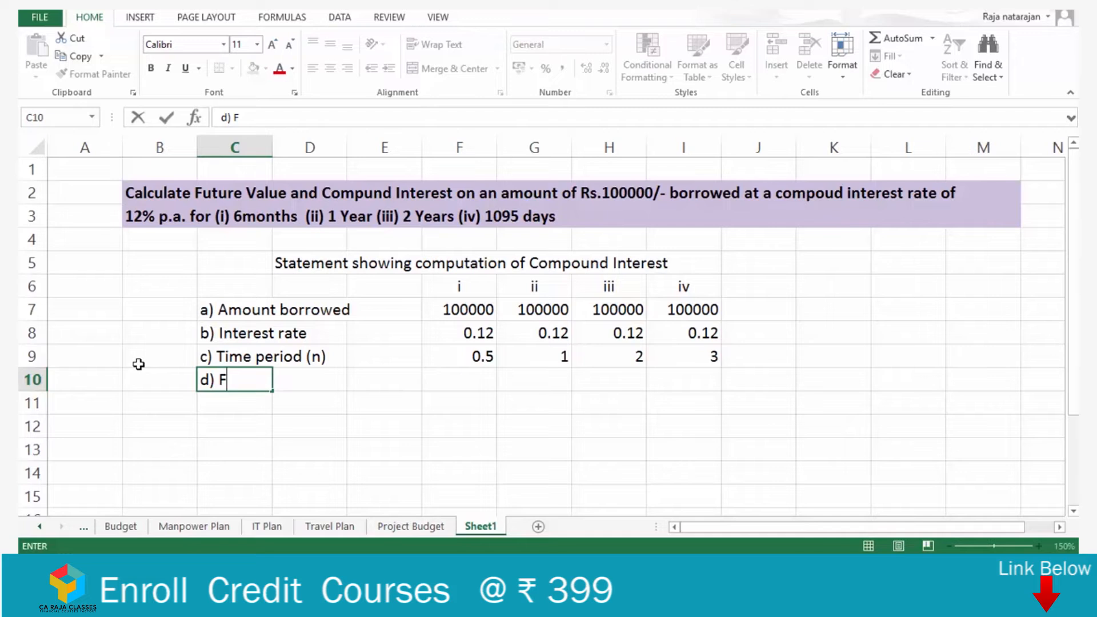
pyautogui.write('V = p')
pyautogui.press('BackSpace')
pyautogui.write('P (1+')
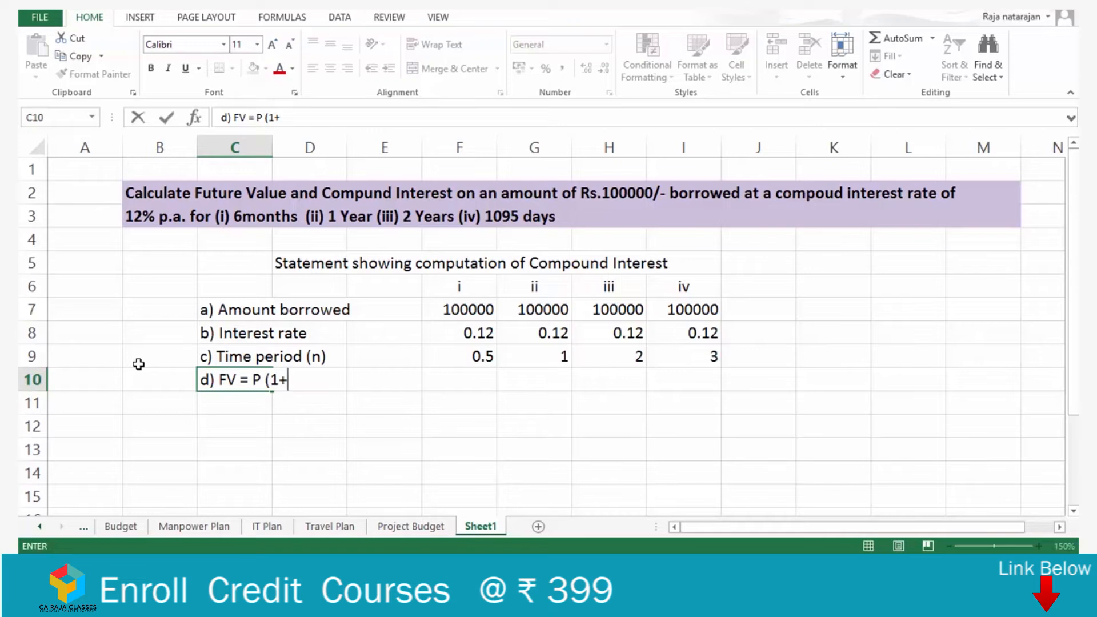
pyautogui.write('I')
pyautogui.press('BackSpace')
pyautogui.write('i)^n')
pyautogui.press('Right')
# Enter the future value formula =F7*(1+F8)^F9 in F10 and display the result without decimals
pyautogui.press('Right')
pyautogui.press('Right')
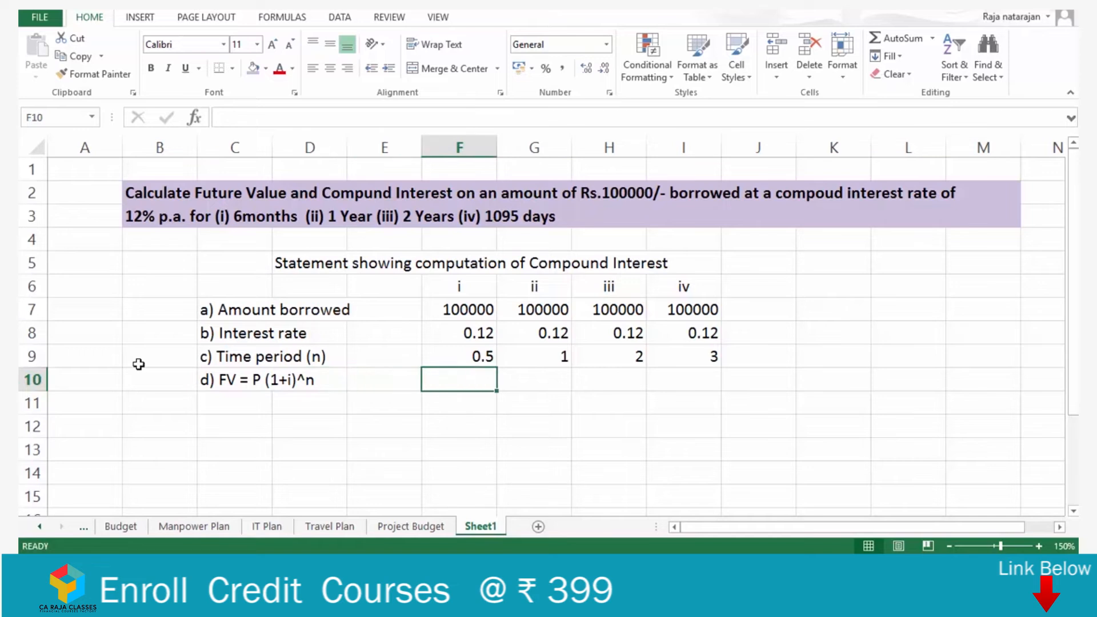
pyautogui.write('=')
pyautogui.press('Up')
pyautogui.press('Up')
pyautogui.press('Up')
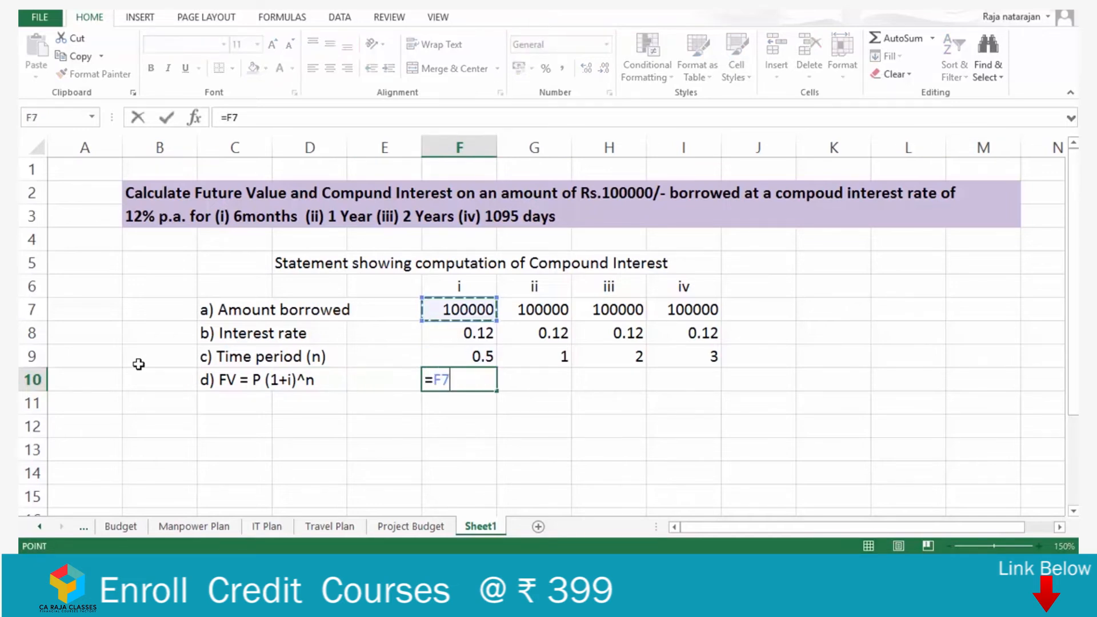
pyautogui.write('*(')
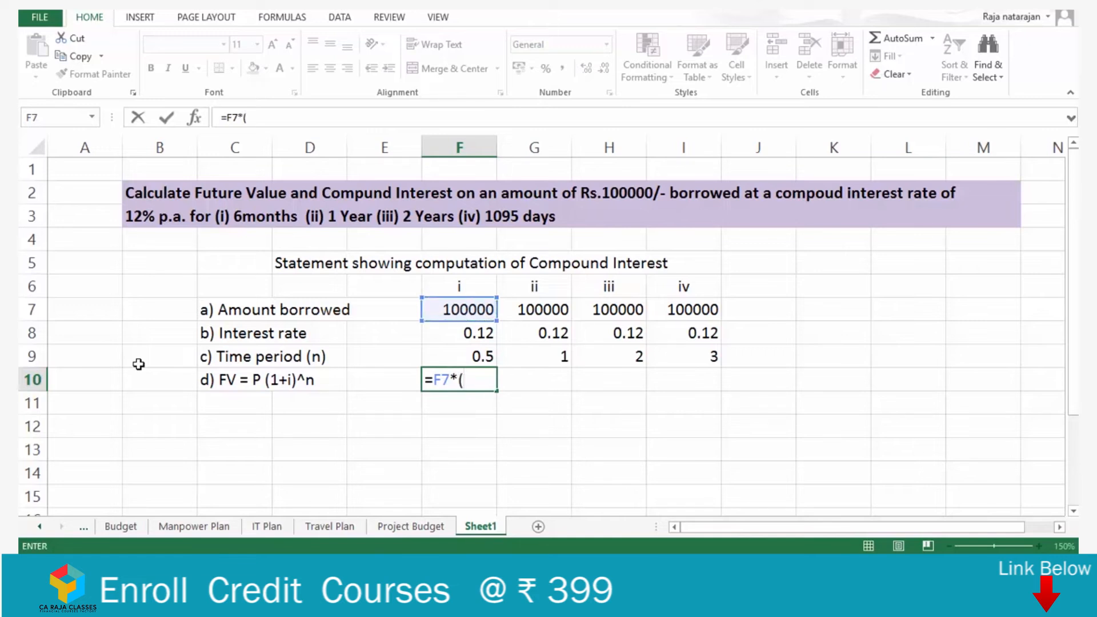
pyautogui.write('1+')
pyautogui.click(461, 335)
pyautogui.write(')')
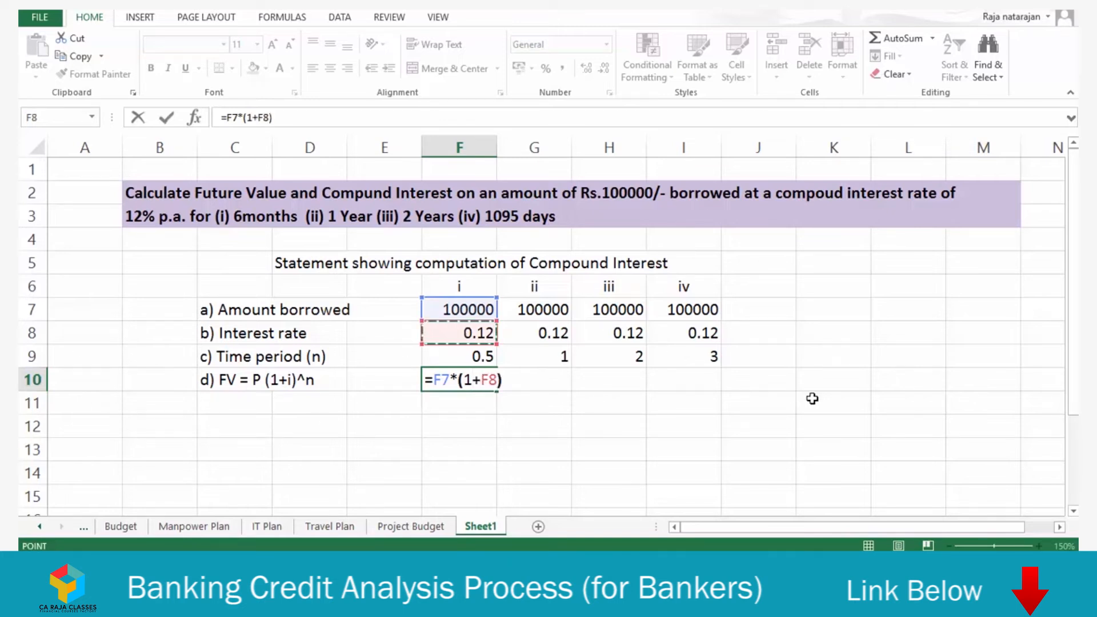
pyautogui.write('^')
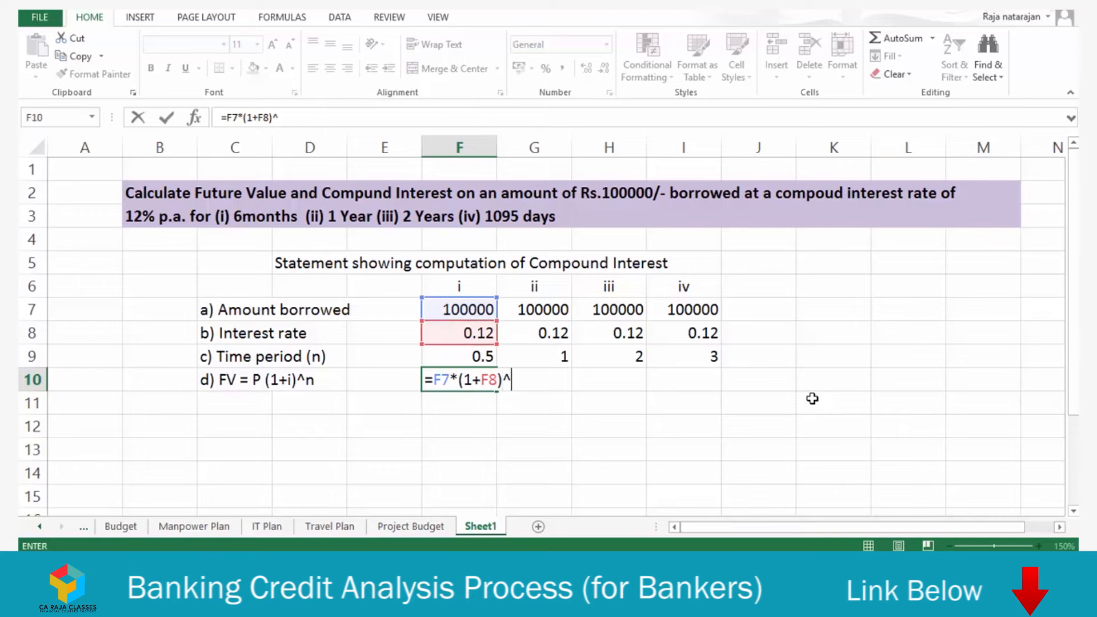
pyautogui.click(482, 356)
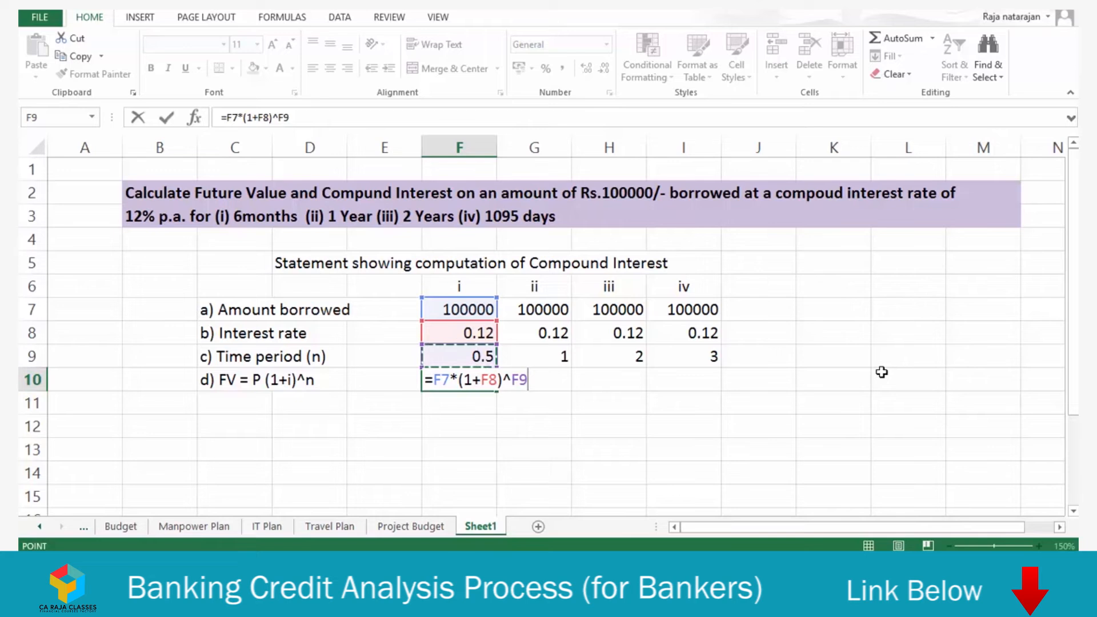
pyautogui.press('Return')
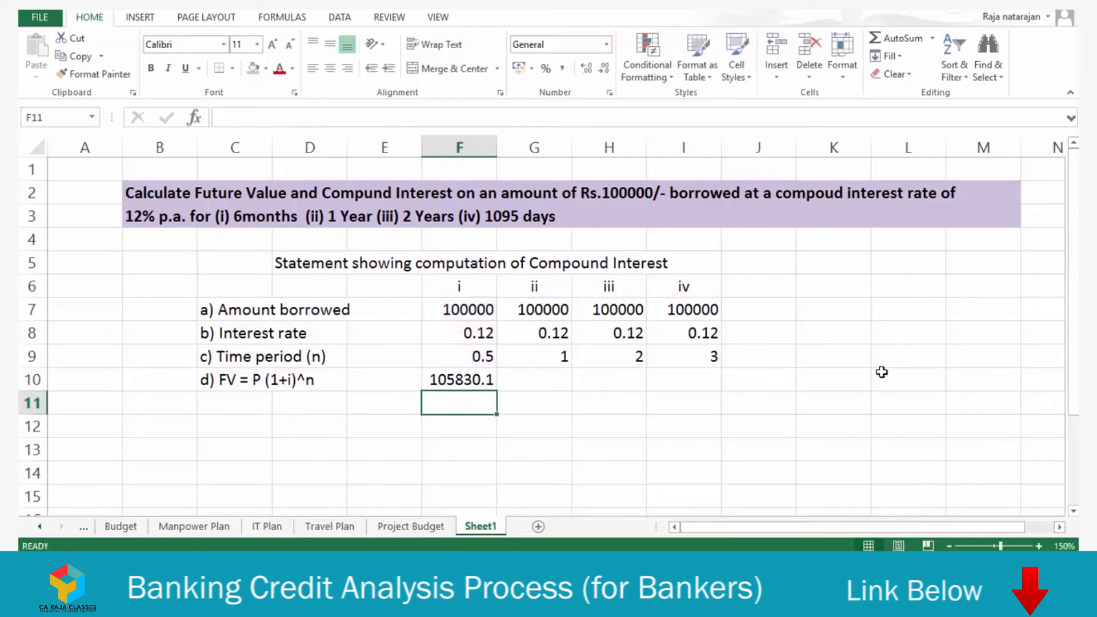
pyautogui.click(473, 381)
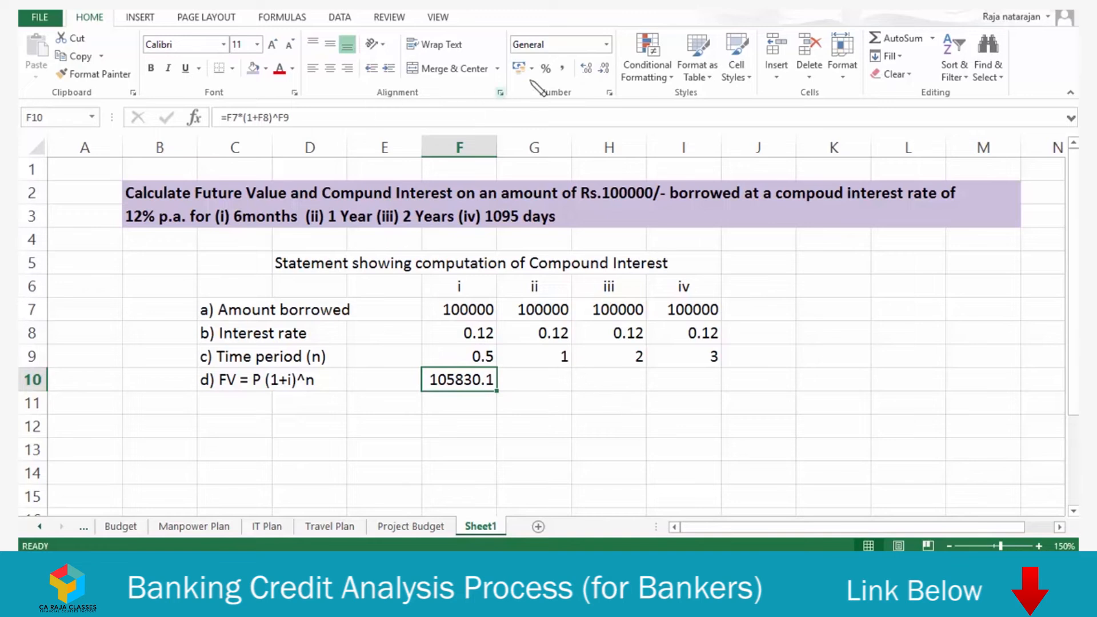
pyautogui.click(607, 67)
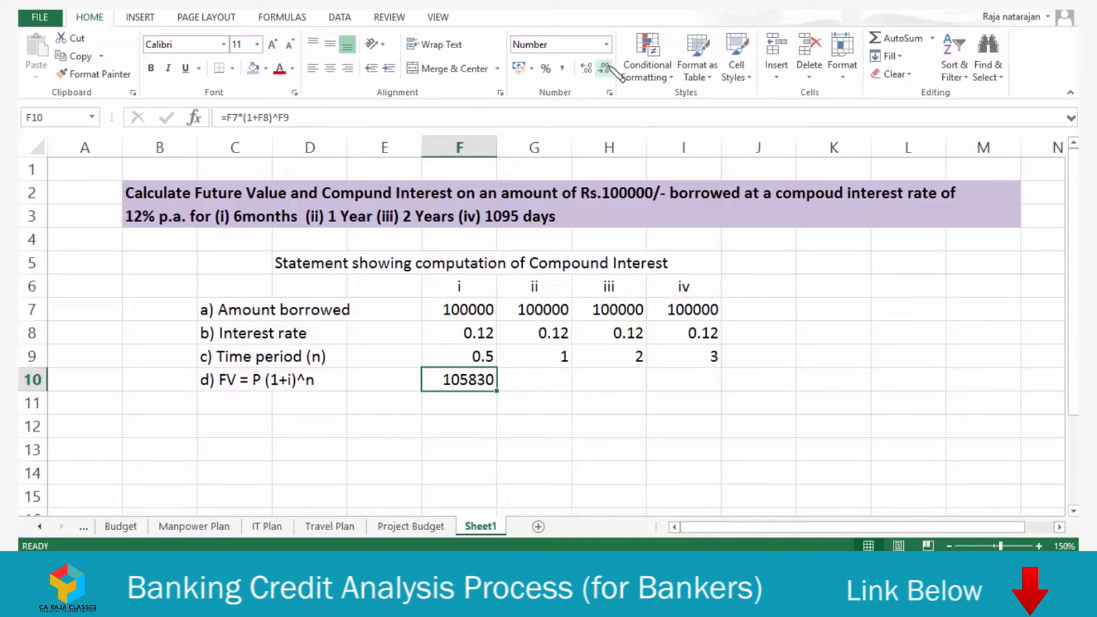
# Enter the future value formula =G7*(1+G8)^G9 in G10 for the one-year period
pyautogui.press('Right')
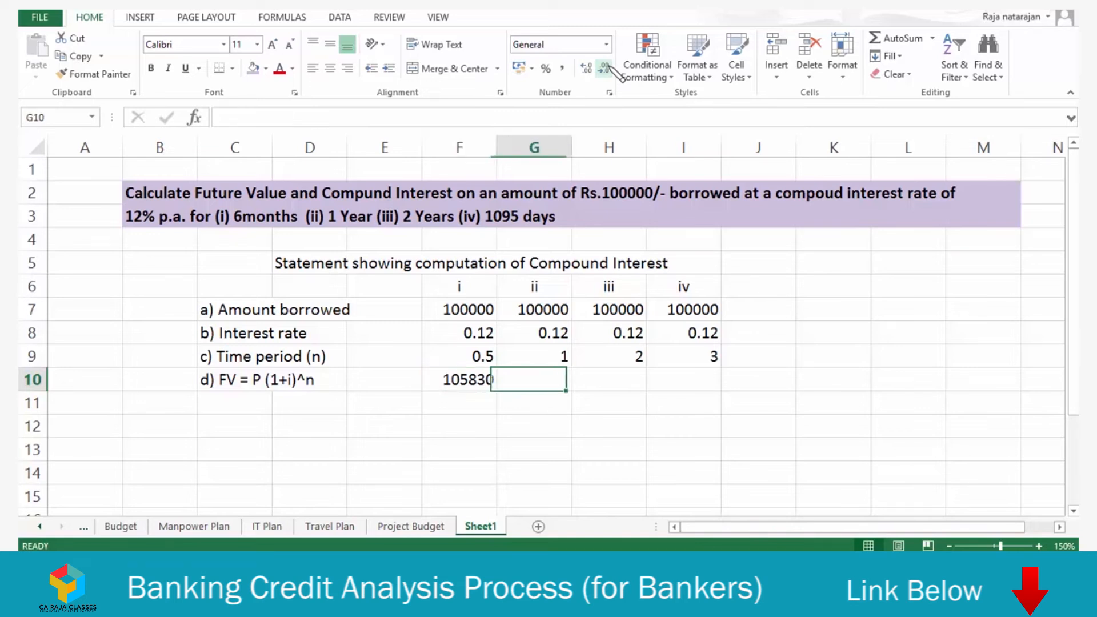
pyautogui.write('=')
pyautogui.press('Up')
pyautogui.press('Up')
pyautogui.press('Up')
pyautogui.write('*')
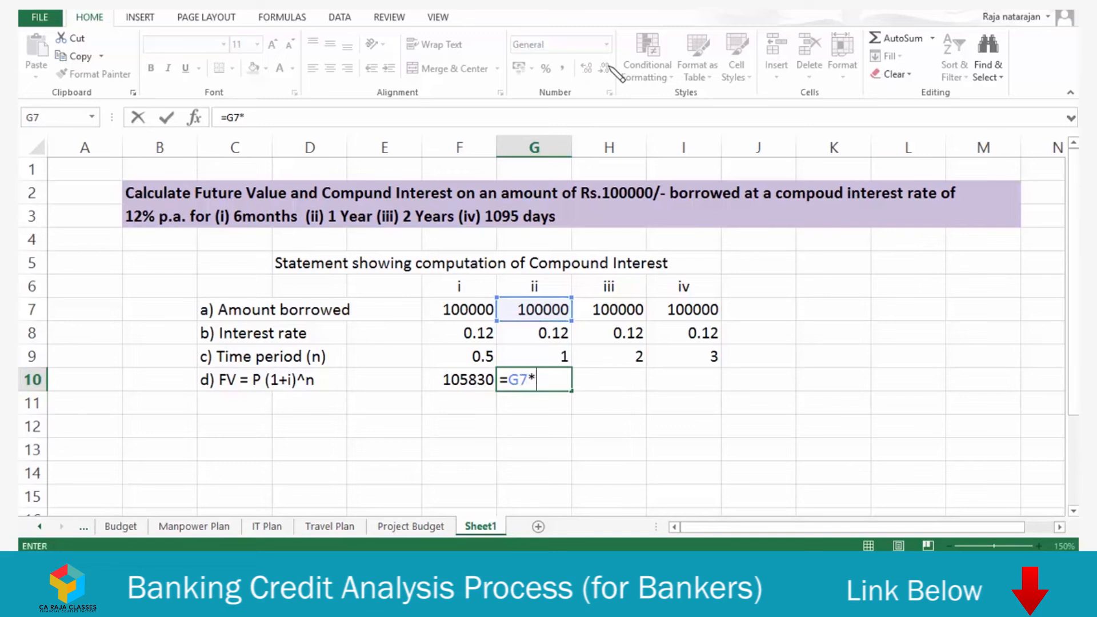
pyautogui.write('(1+')
pyautogui.press('Up')
pyautogui.press('Up')
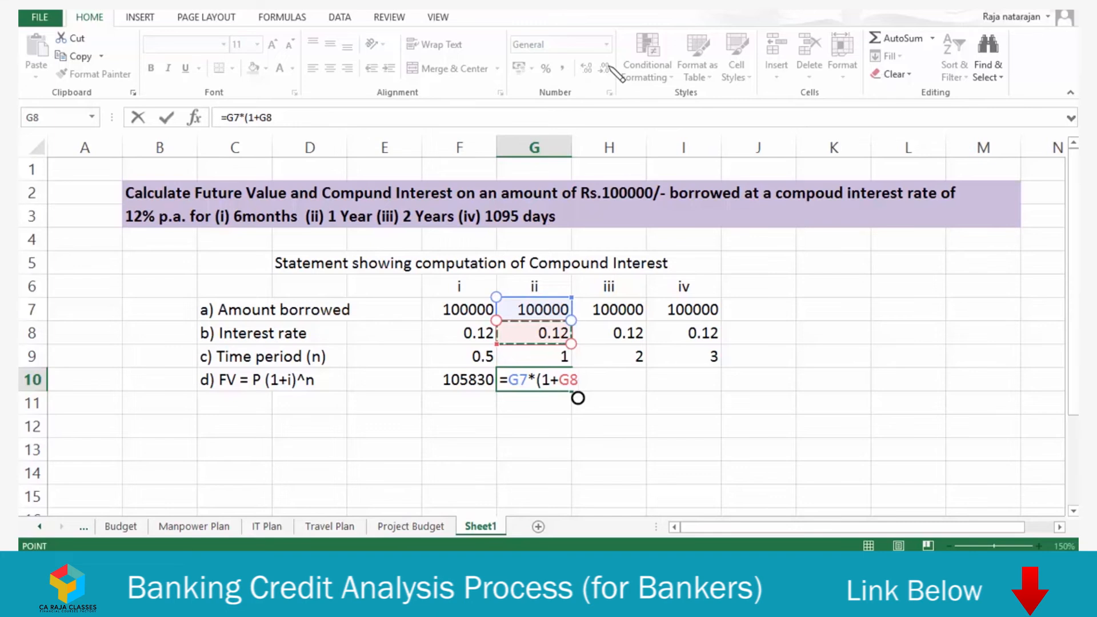
pyautogui.write(')')
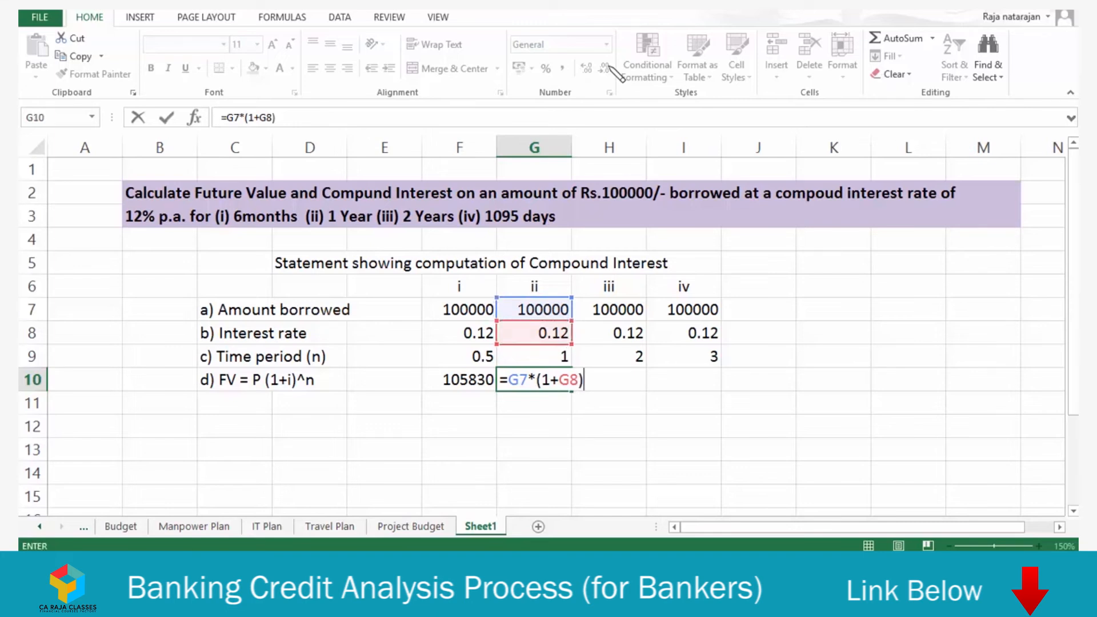
pyautogui.write('^')
pyautogui.press('Up')
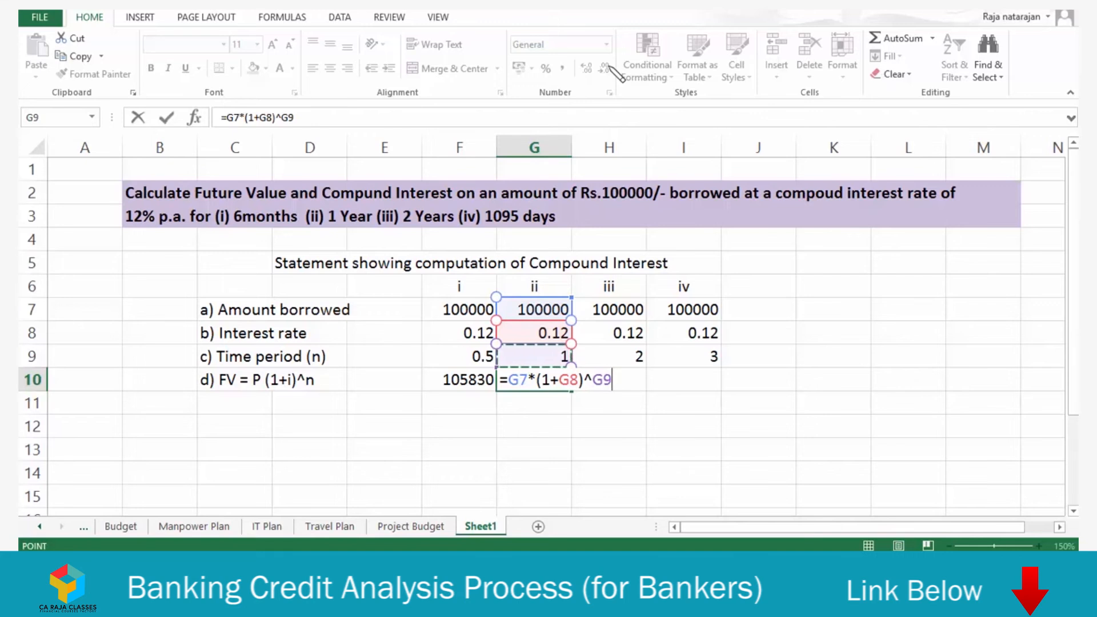
pyautogui.press('Return')
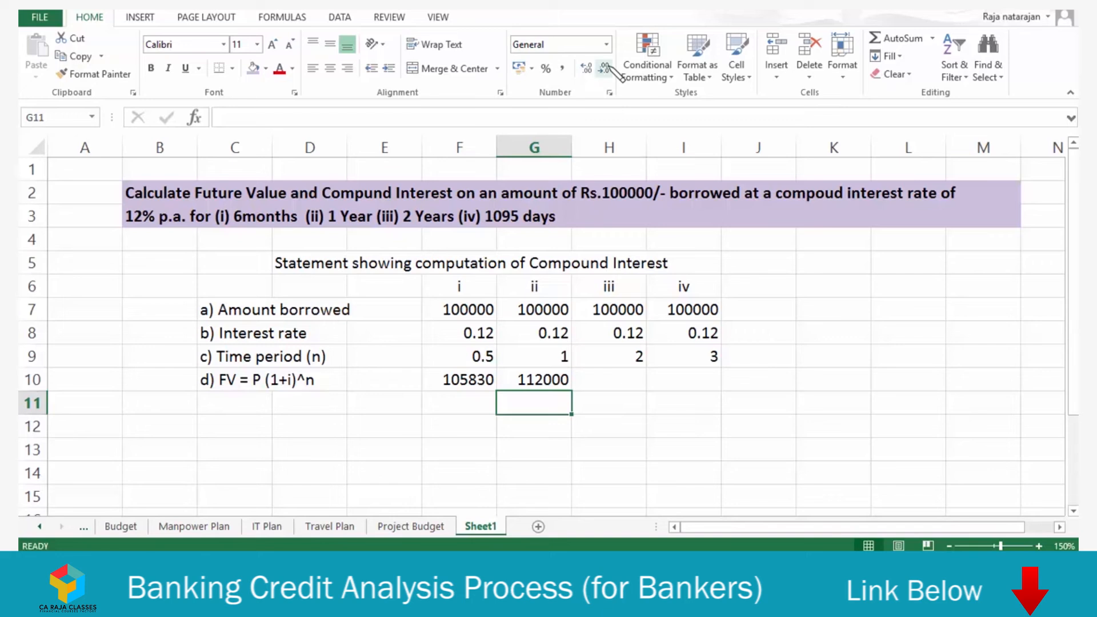
# Enter the future value formula =H7*(1+H8)^H9 in H10 for the two-year period
pyautogui.click(609, 379)
pyautogui.write('=')
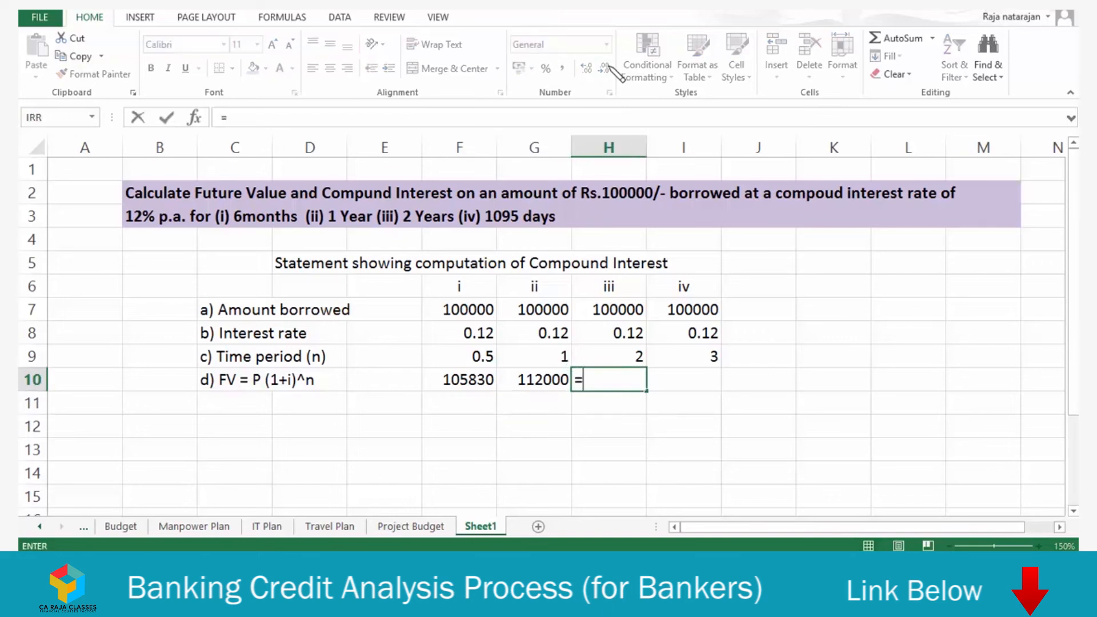
pyautogui.press('Up')
pyautogui.press('Up')
pyautogui.press('Up')
pyautogui.write('*(1+')
pyautogui.press('Up')
pyautogui.press('Up')
pyautogui.write(')^')
pyautogui.press('Up')
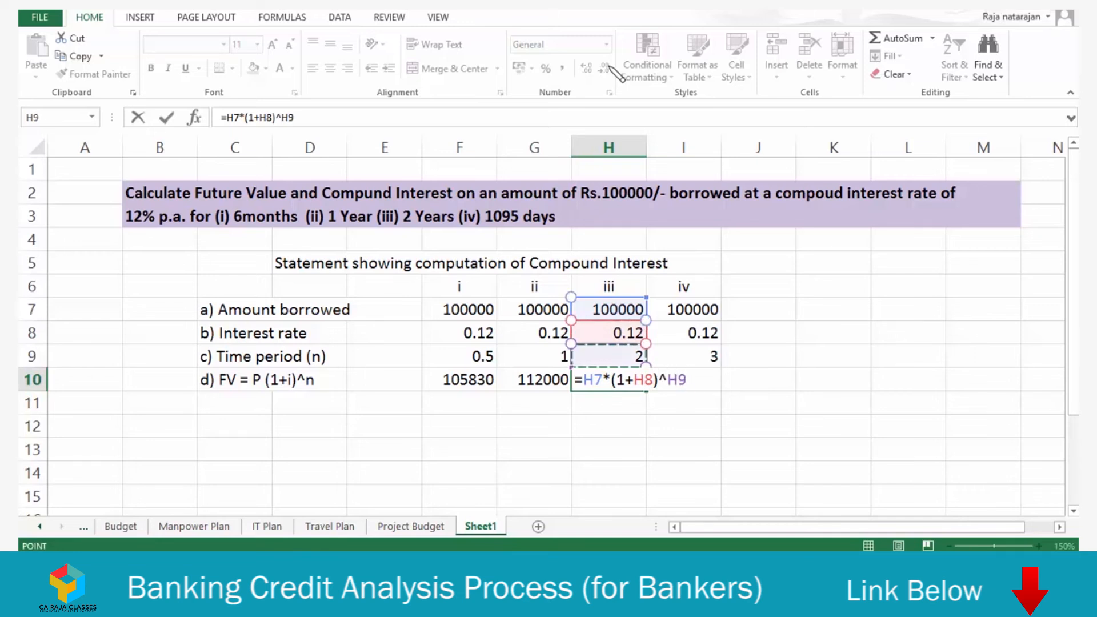
pyautogui.press('Return')
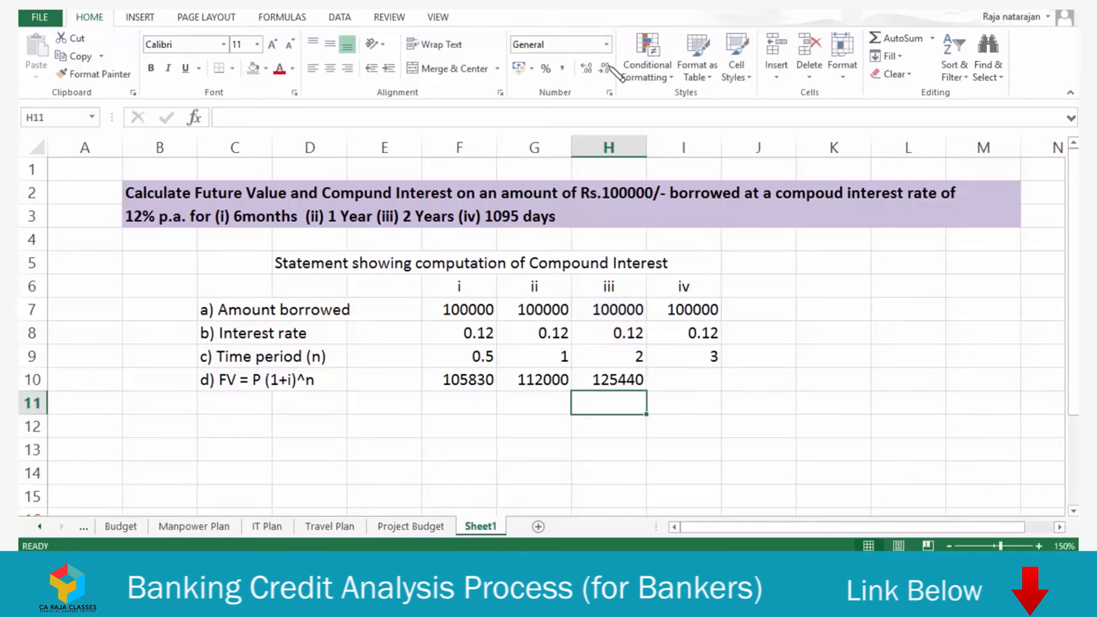
# Copy the future value formula from H10 to I10 and display the result without decimals
pyautogui.press('Up')
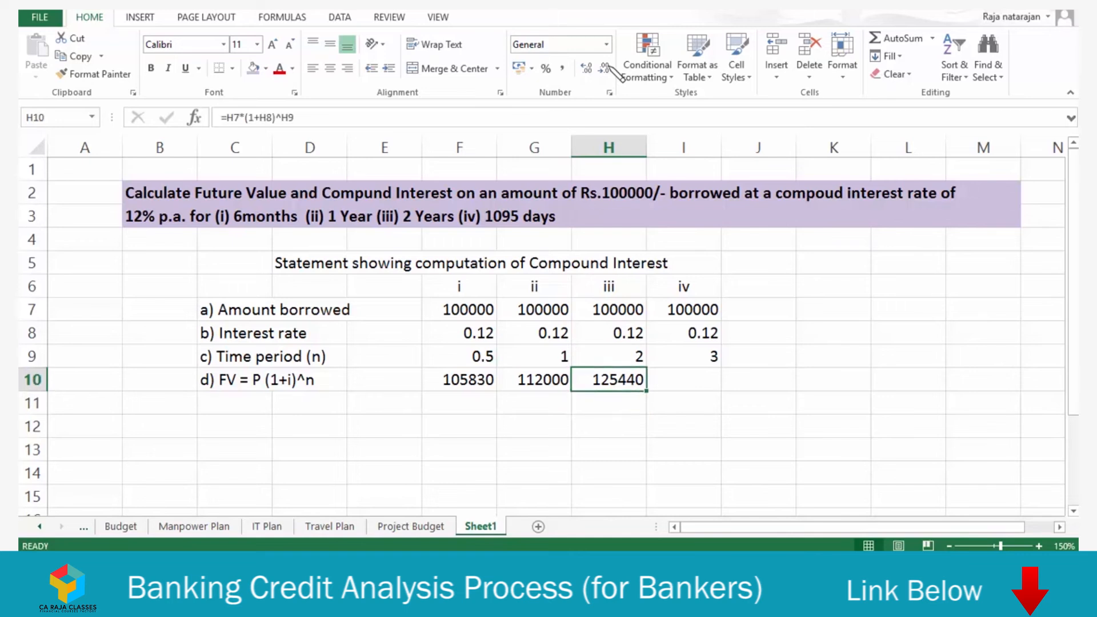
pyautogui.hotkey('ctrl', 'c')
pyautogui.press('Right')
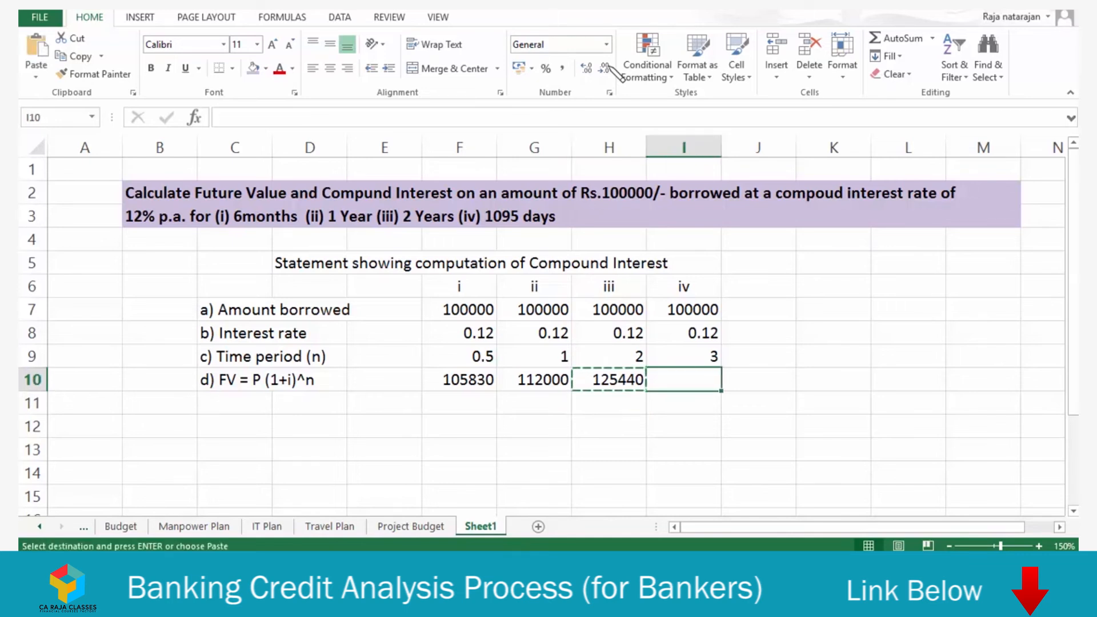
pyautogui.press('Return')
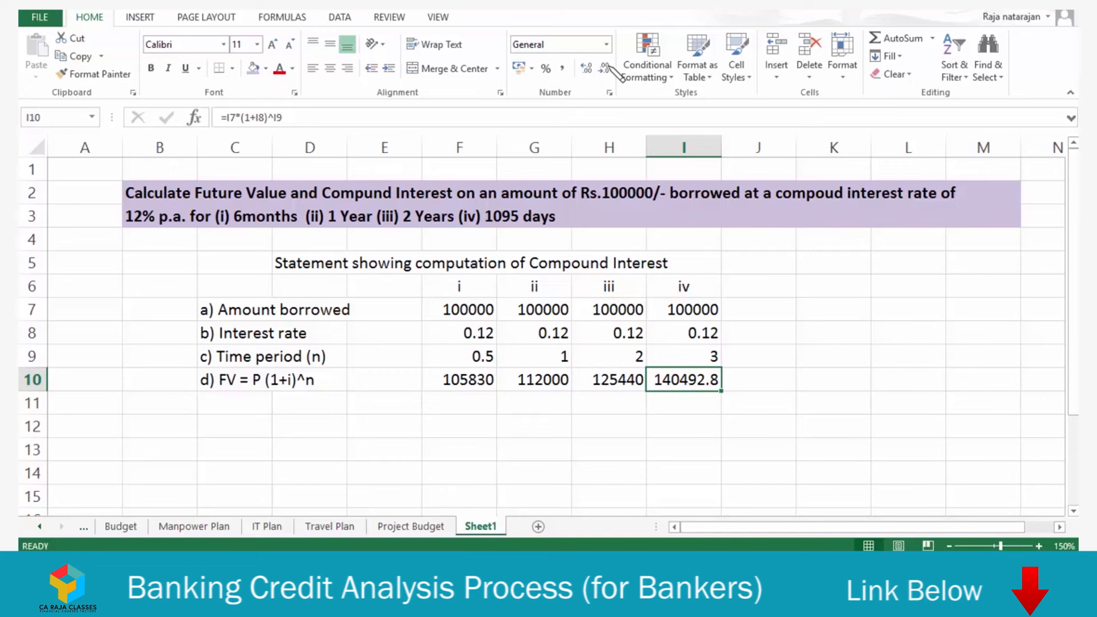
pyautogui.click(605, 68)
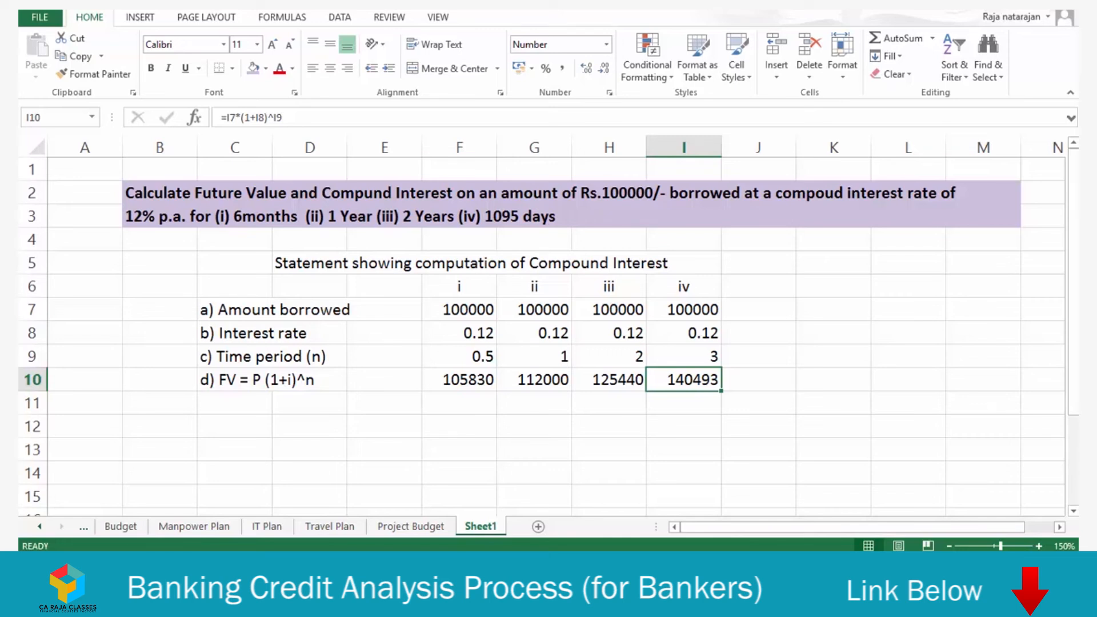
# Enter the row label "e) Compound Interest" in C11 and "(FV - P)" beneath it in C12
pyautogui.click(235, 403)
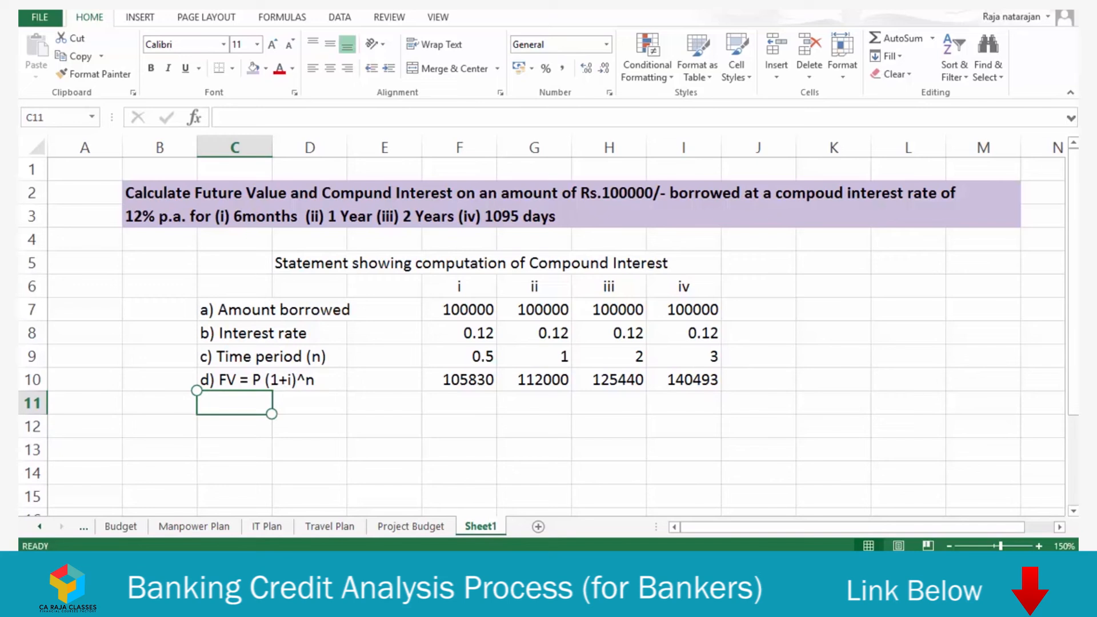
pyautogui.write('e) Compountd')
pyautogui.press('BackSpace')
pyautogui.press('BackSpace')
pyautogui.write('d Interest')
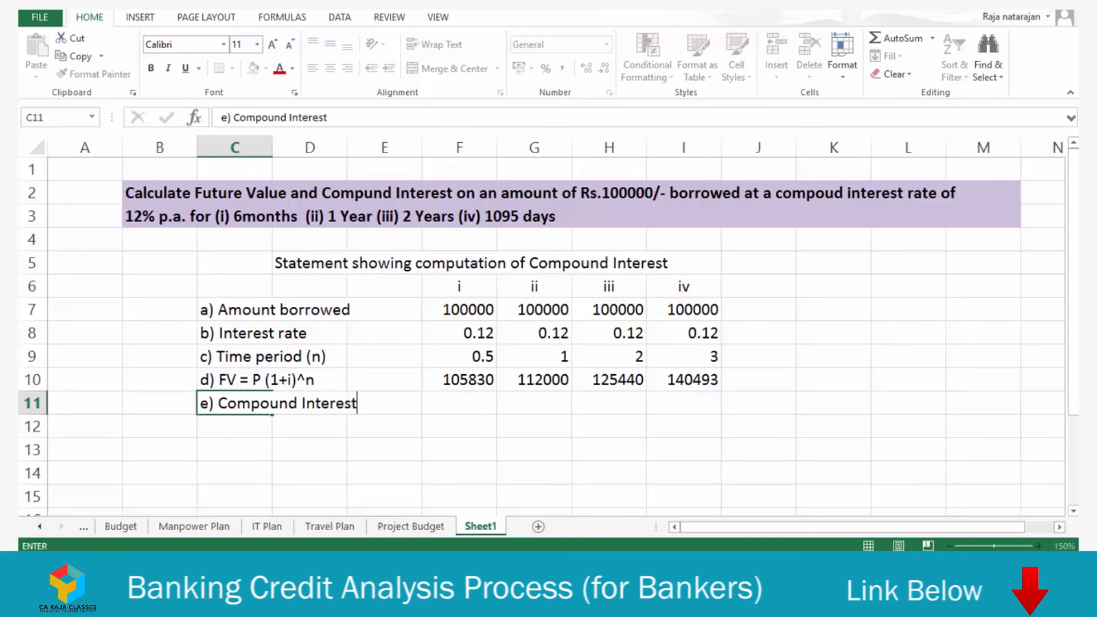
pyautogui.press('Return')
pyautogui.write('(')
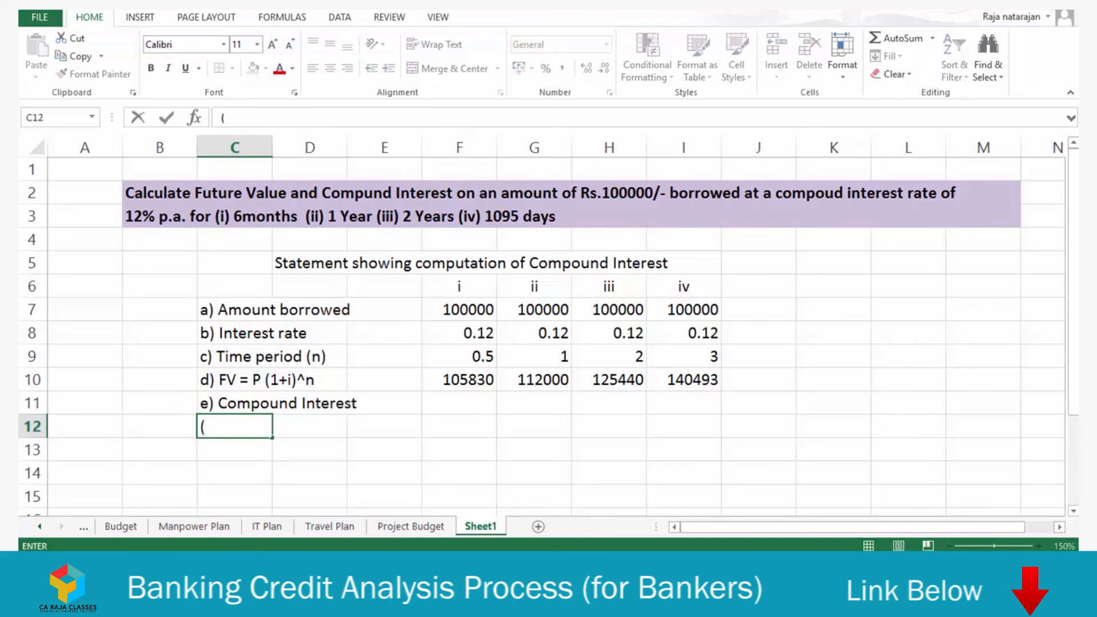
pyautogui.write('FV - P)')
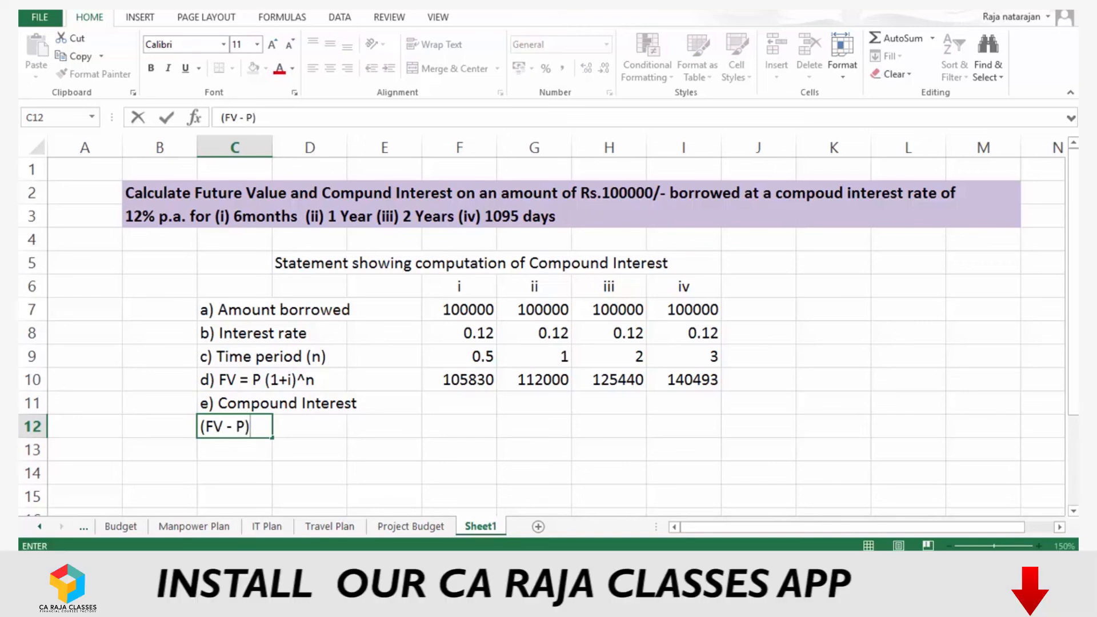
# Enter the compound interest formula =F10-F7 in F11 for the six-month period
pyautogui.click(459, 402)
pyautogui.write('=')
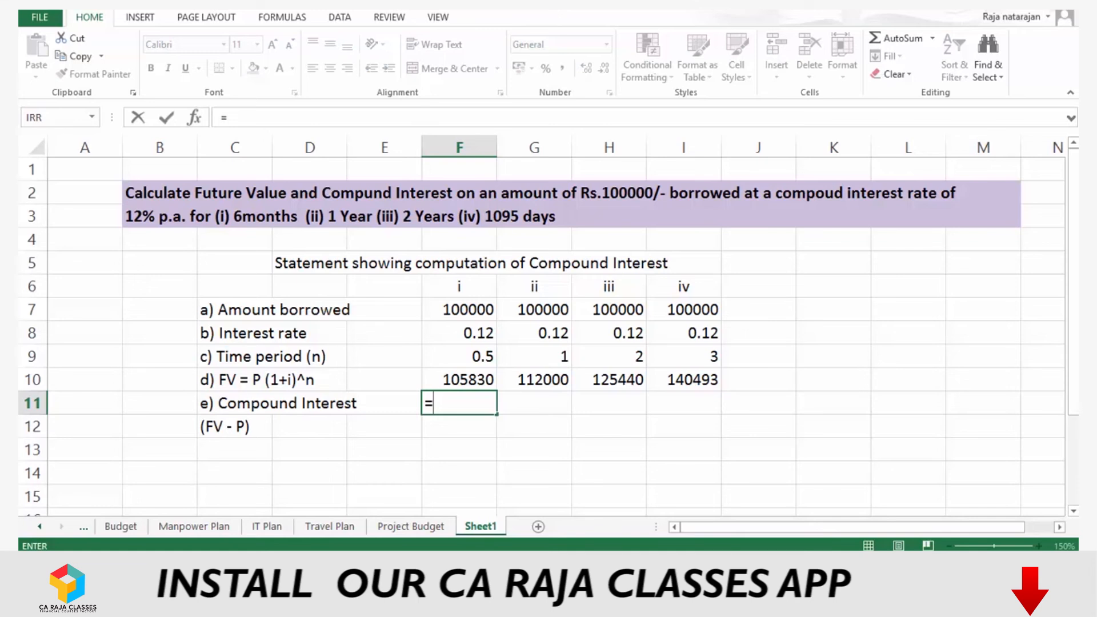
pyautogui.press('Up')
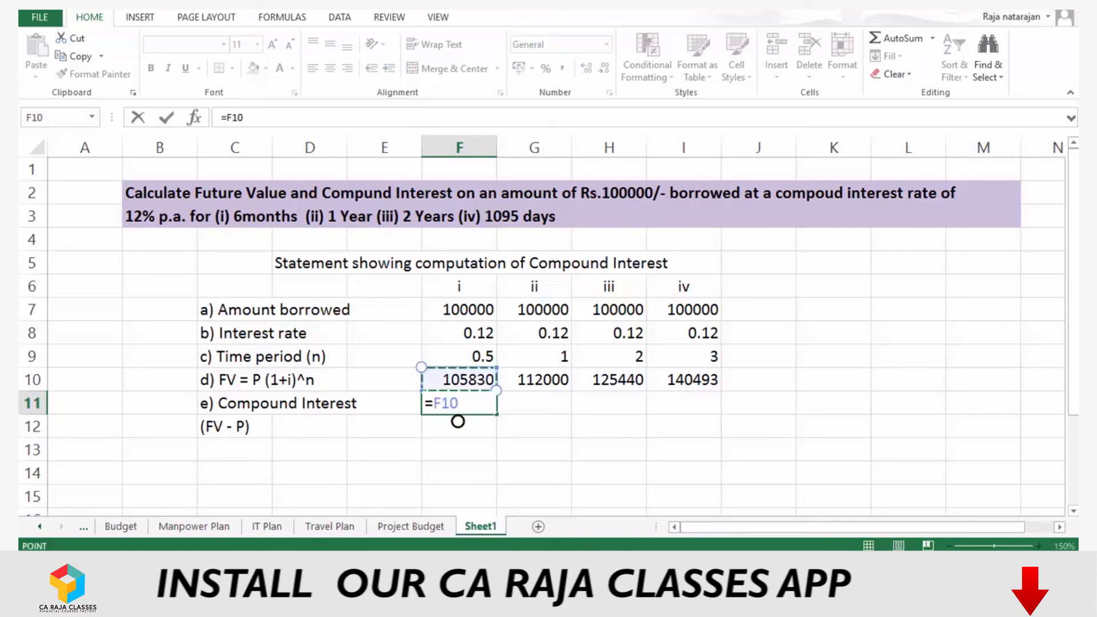
pyautogui.write('-')
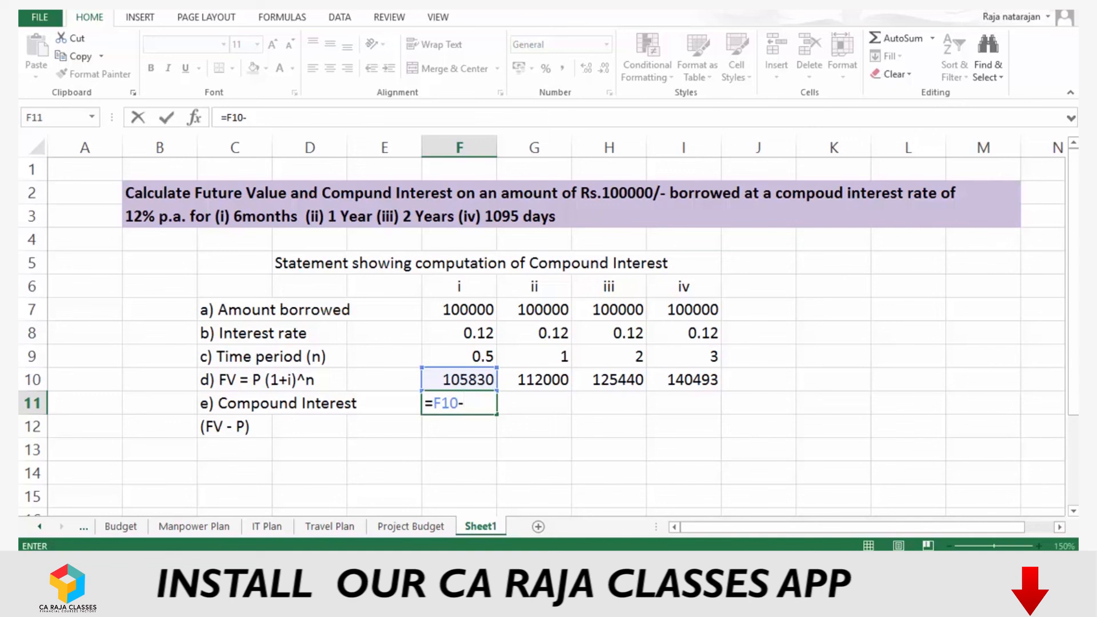
pyautogui.press('Up')
pyautogui.press('Up')
pyautogui.press('Up')
pyautogui.press('Up')
pyautogui.press('Return')
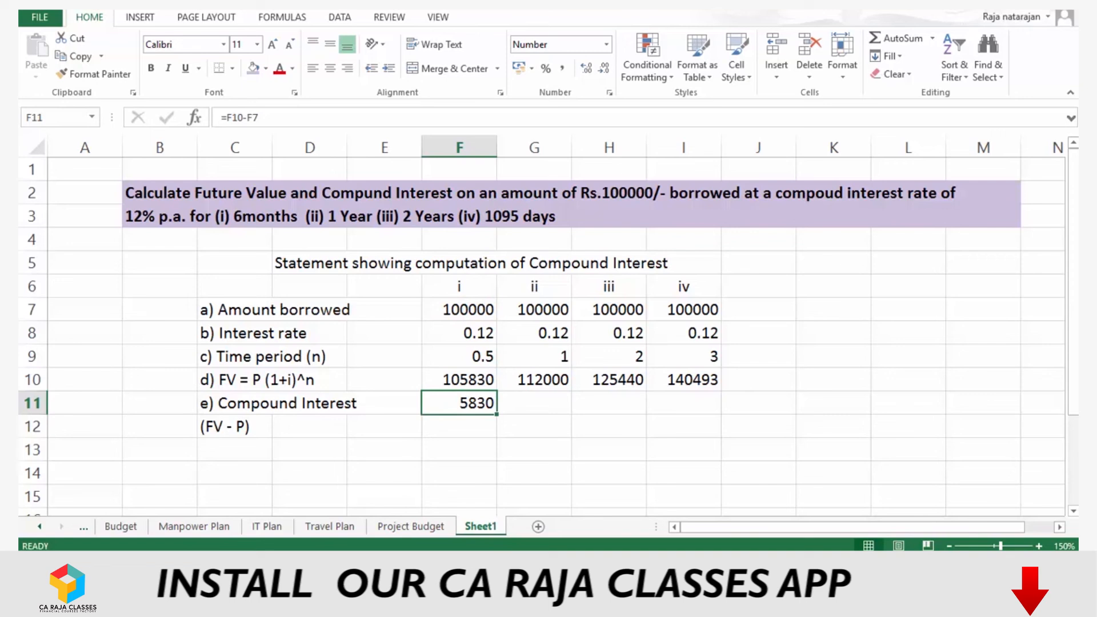
# Copy the compound interest formula from F11 into G11 and H11, checking the cell references in H11
pyautogui.hotkey('ctrl', 'c')
pyautogui.press('Right')
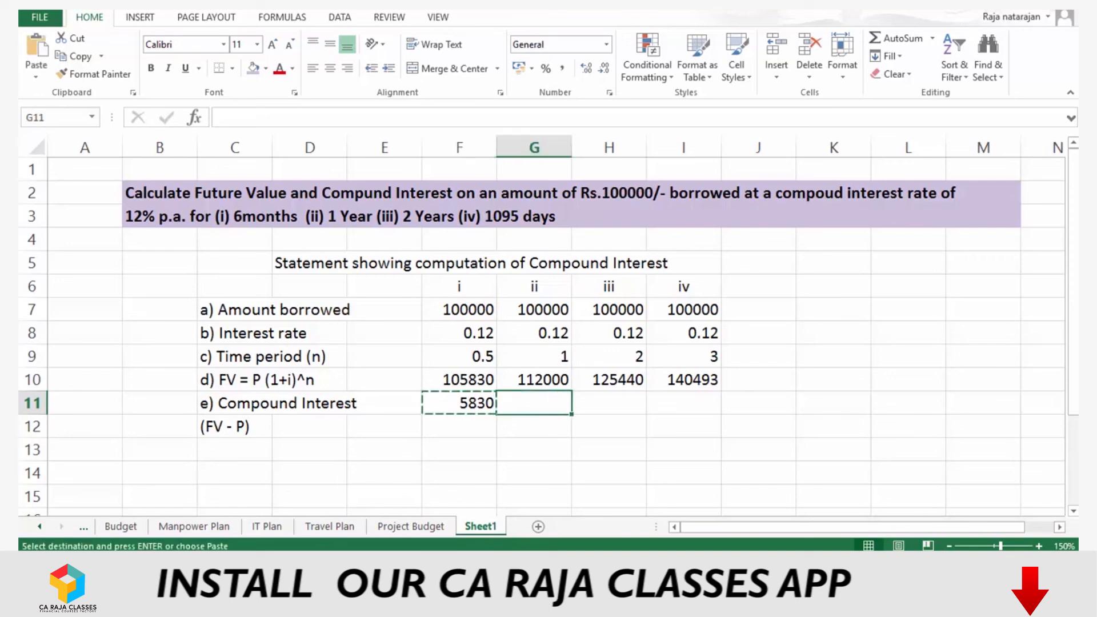
pyautogui.press('Return')
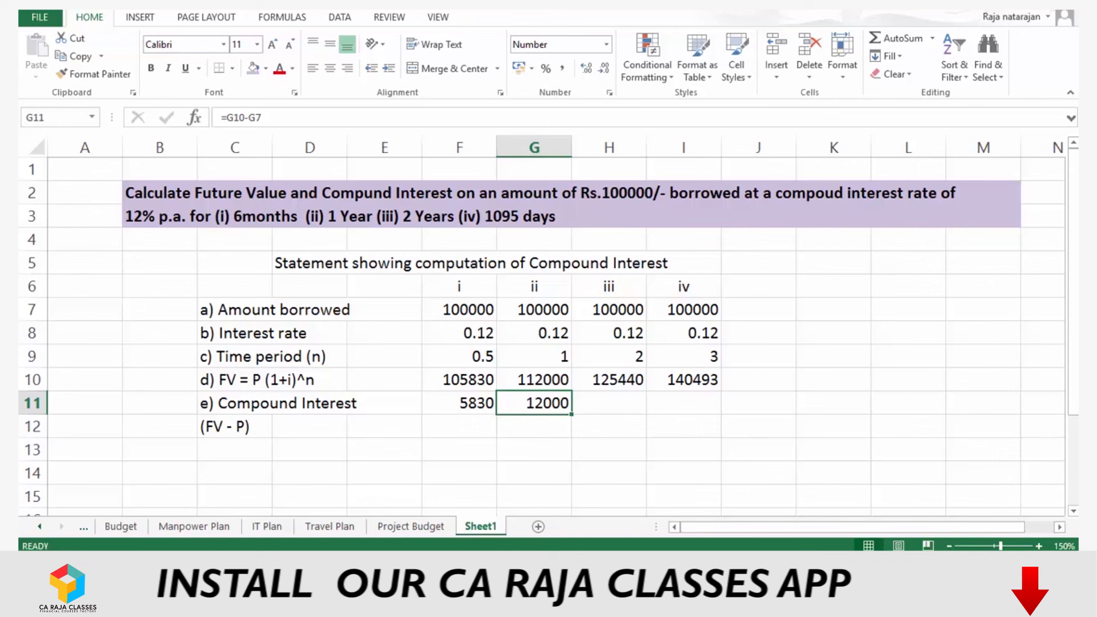
pyautogui.hotkey('ctrl', 'c')
pyautogui.press('Right')
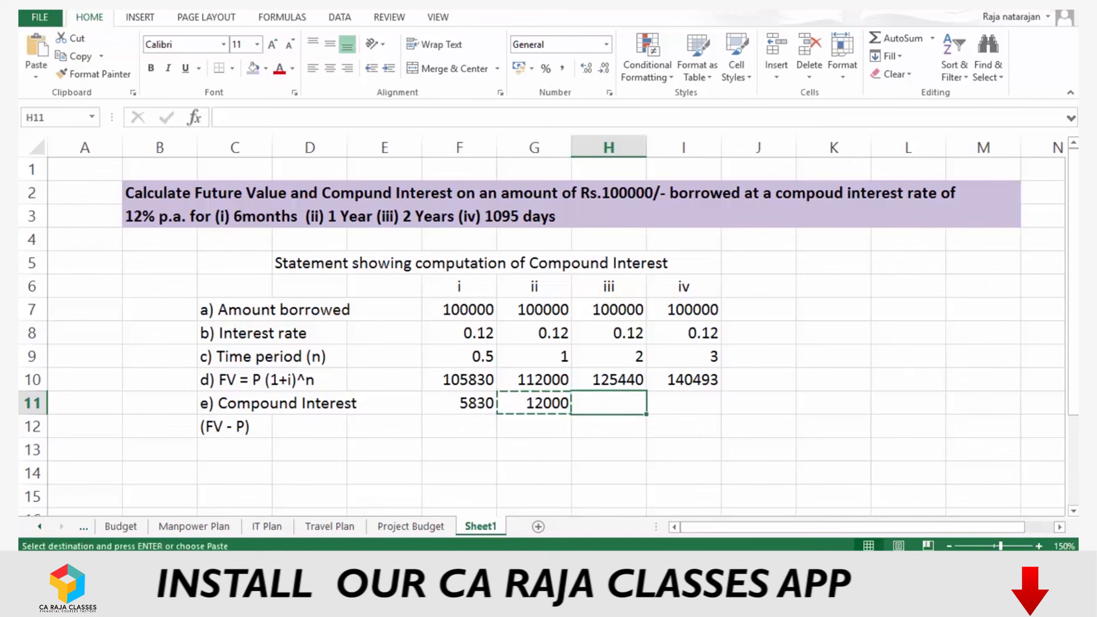
pyautogui.press('Return')
pyautogui.press('F2')
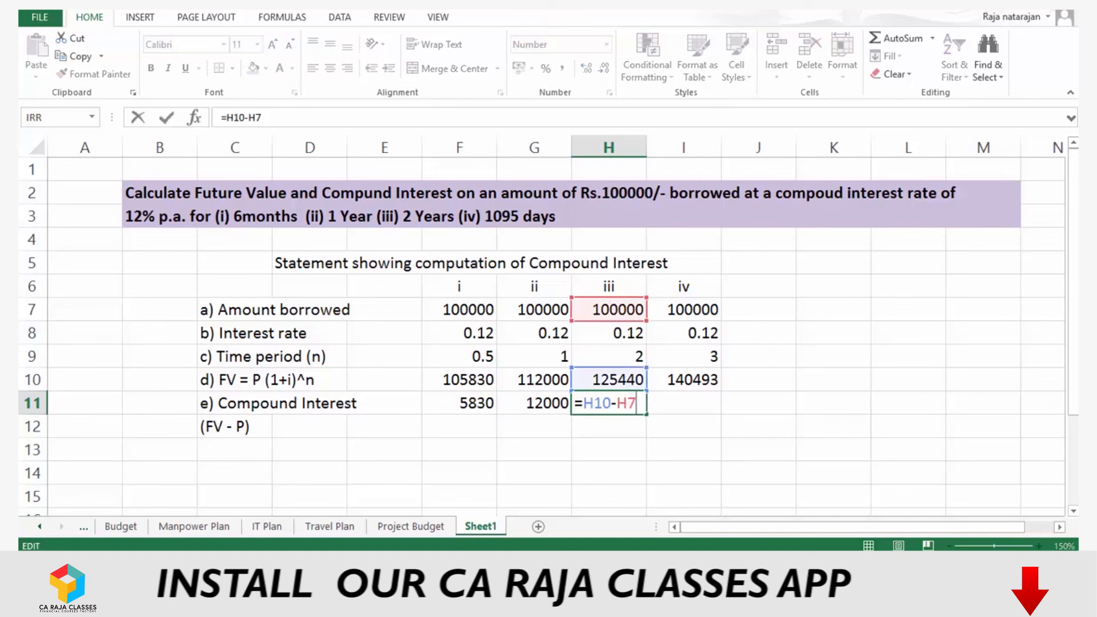
pyautogui.press('Escape')
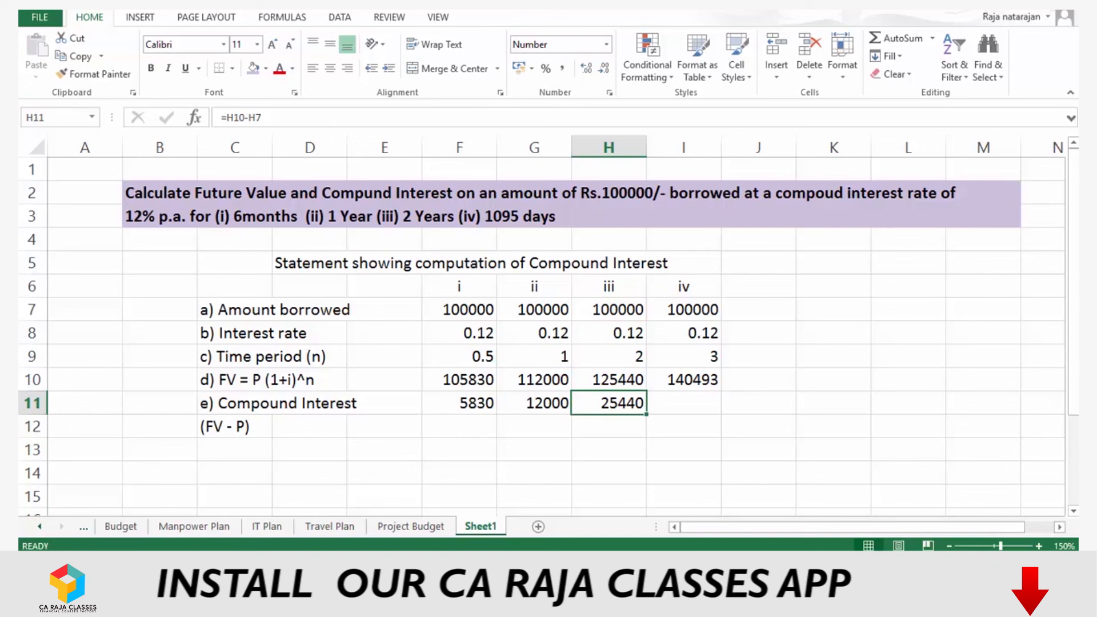
# Copy the compound interest formula from H11 to I11 and check its cell references
pyautogui.hotkey('ctrl', 'c')
pyautogui.press('Right')
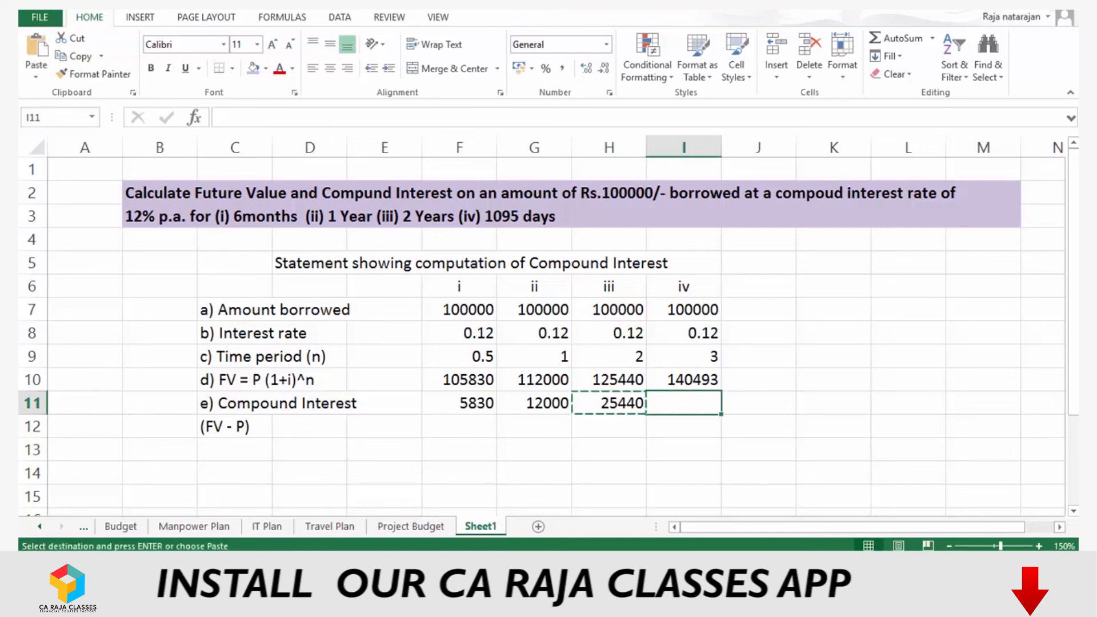
pyautogui.press('Return')
pyautogui.press('F2')
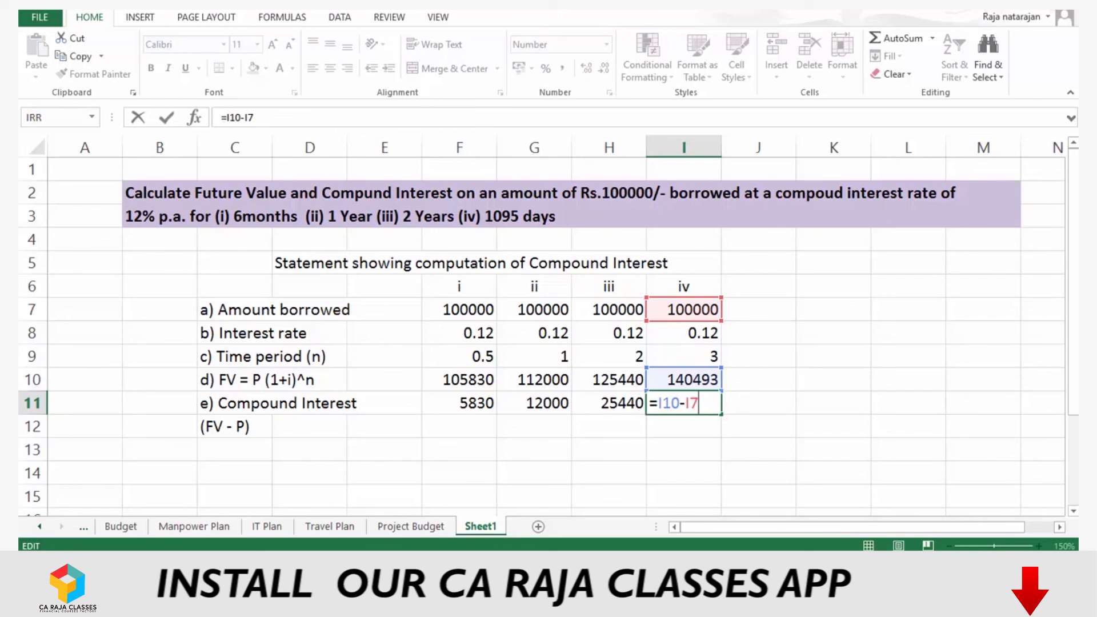
pyautogui.press('Escape')
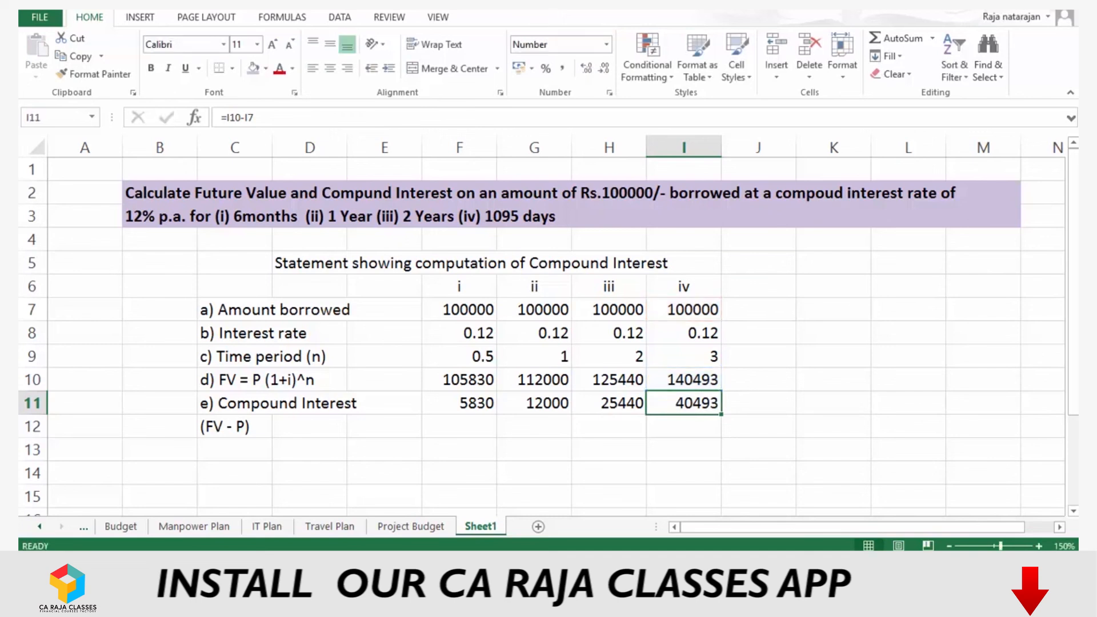
# Make the Compound Interest row C11:I11 bold
pyautogui.hotkey('shift', 'Left')
pyautogui.hotkey('shift', 'Left')
pyautogui.hotkey('shift', 'Left')
pyautogui.hotkey('shift', 'Left')
pyautogui.hotkey('shift', 'Left')
pyautogui.hotkey('shift', 'Left')
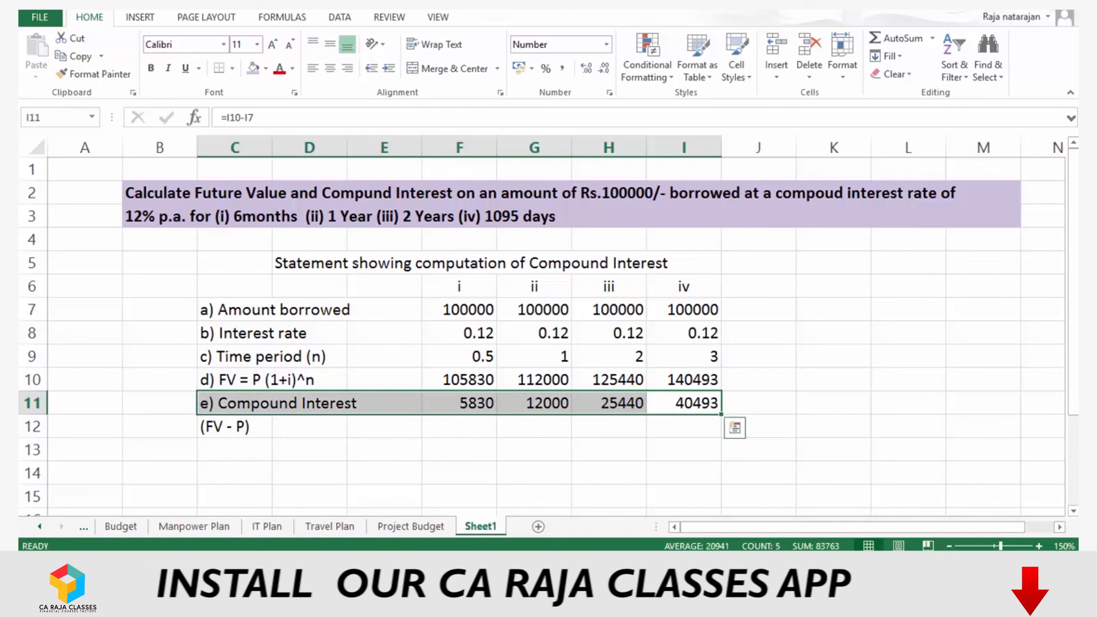
pyautogui.hotkey('ctrl', 'b')
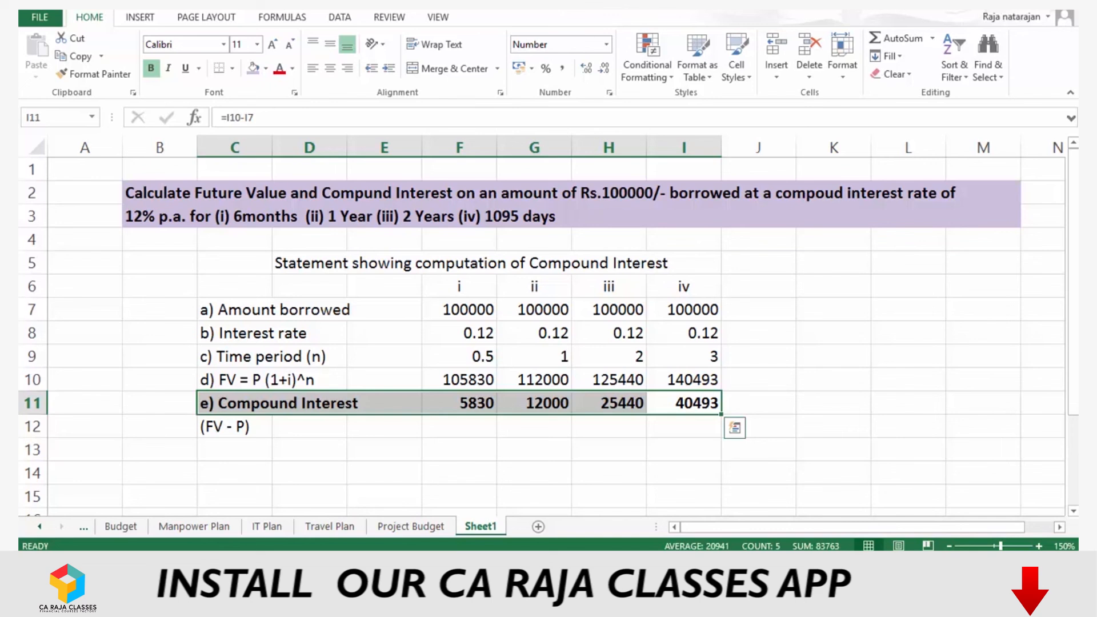
pyautogui.click(235, 217)
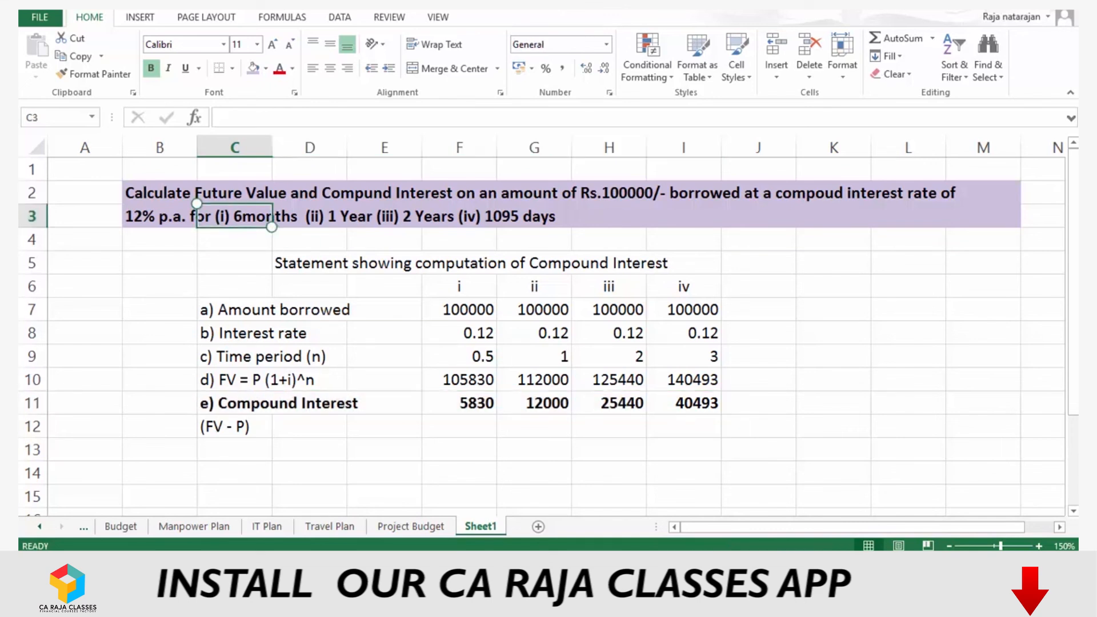
pyautogui.click(534, 217)
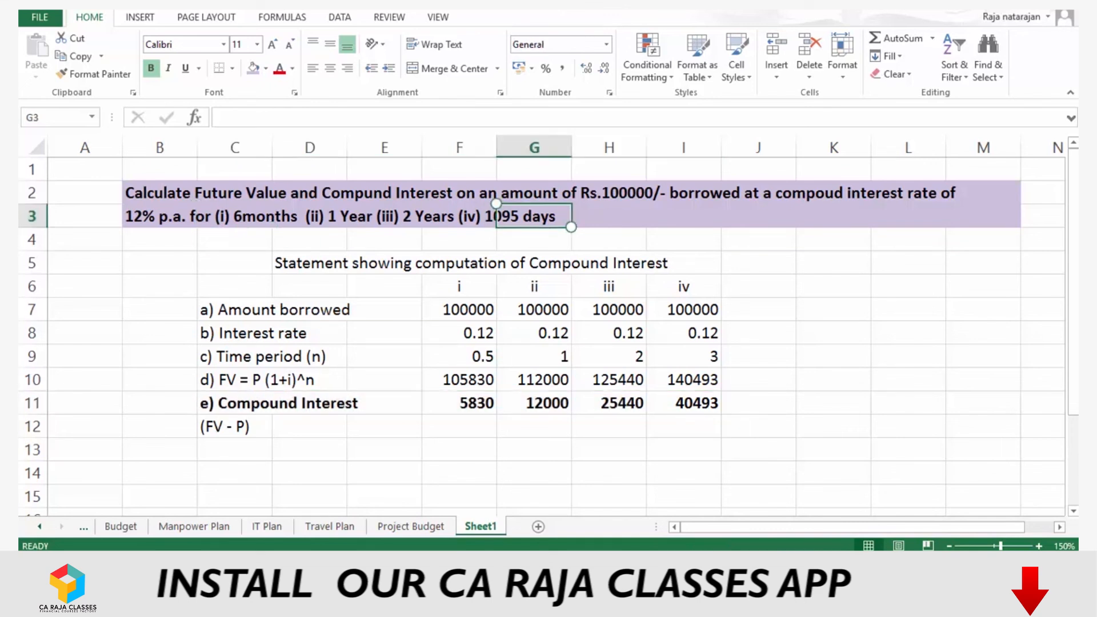